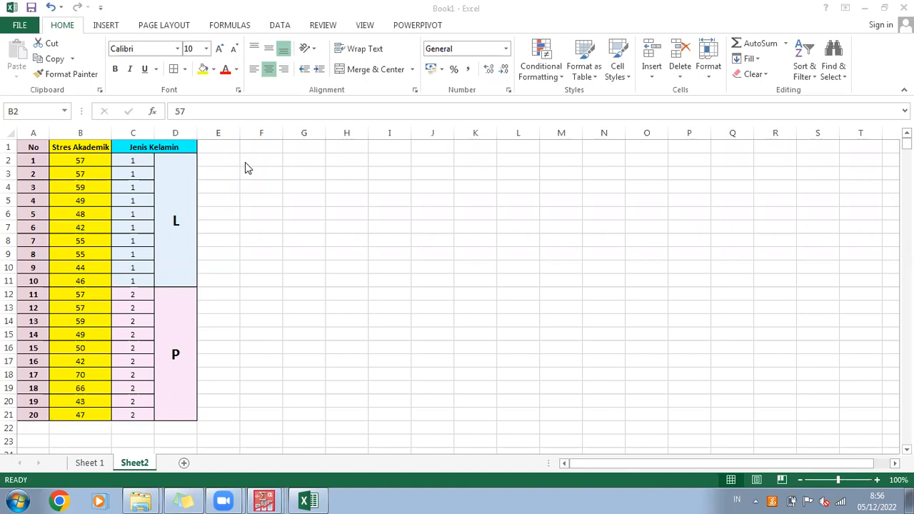
click(89, 162)
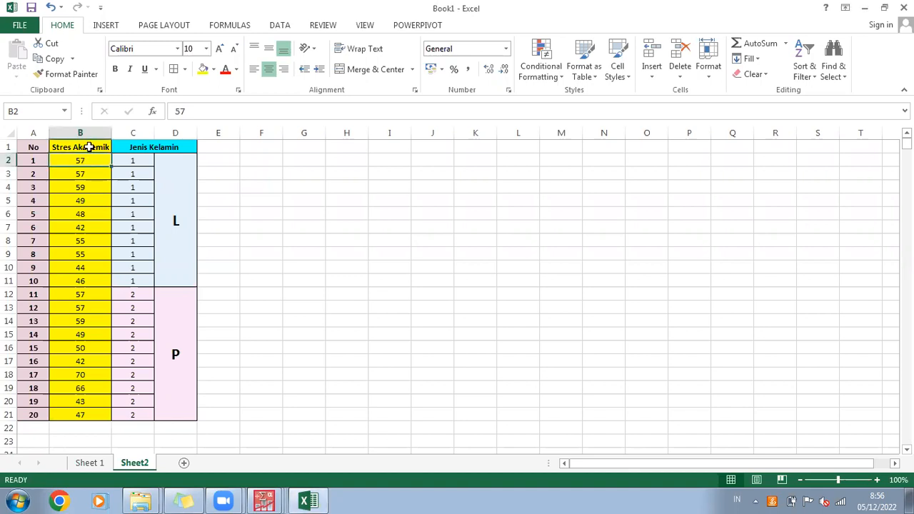
click(90, 147)
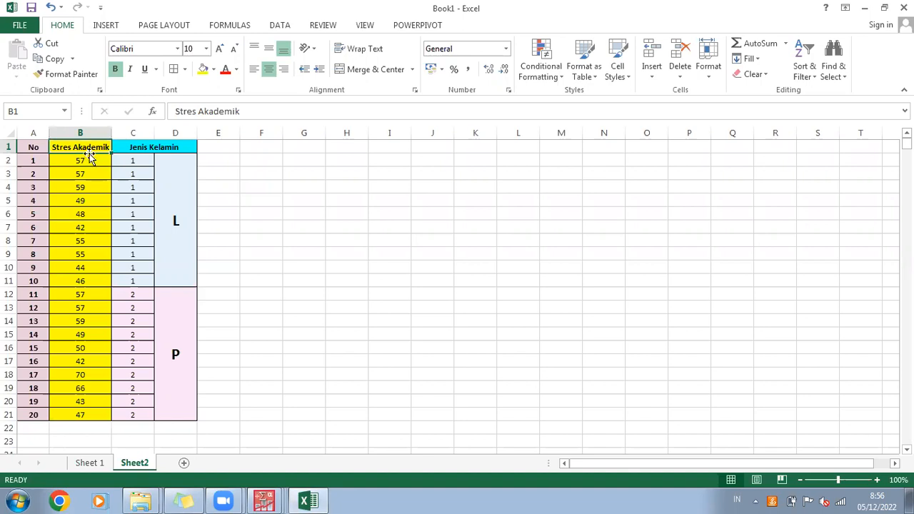
click(188, 163)
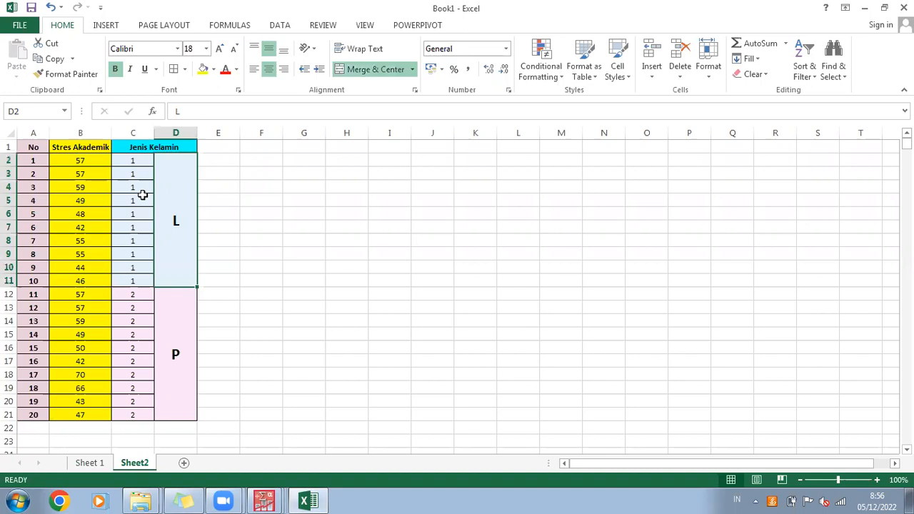
shift+click(151, 280)
drag(170, 339, 144, 339)
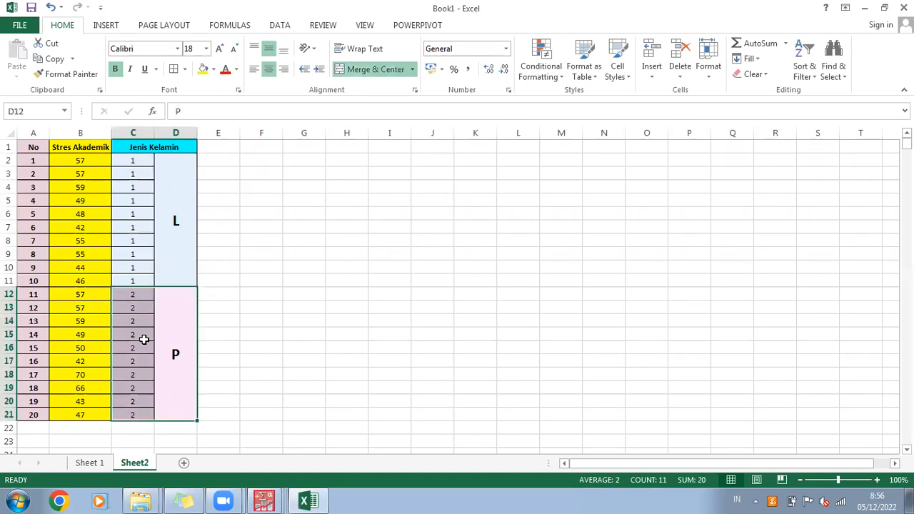
Copy the Stres Akademik scores of group L (B2:B11) into the first column of the empty Untitled4 dataset in SPSS.
click(91, 159)
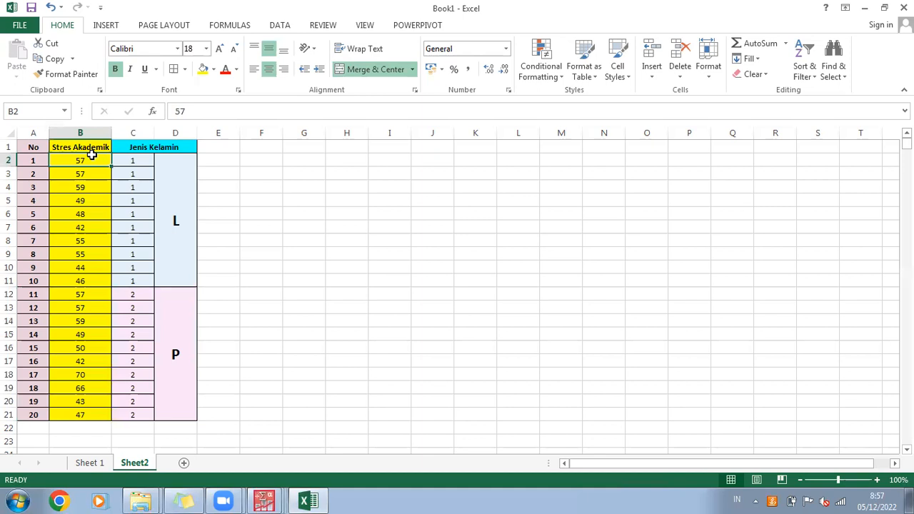
drag(91, 155, 82, 284)
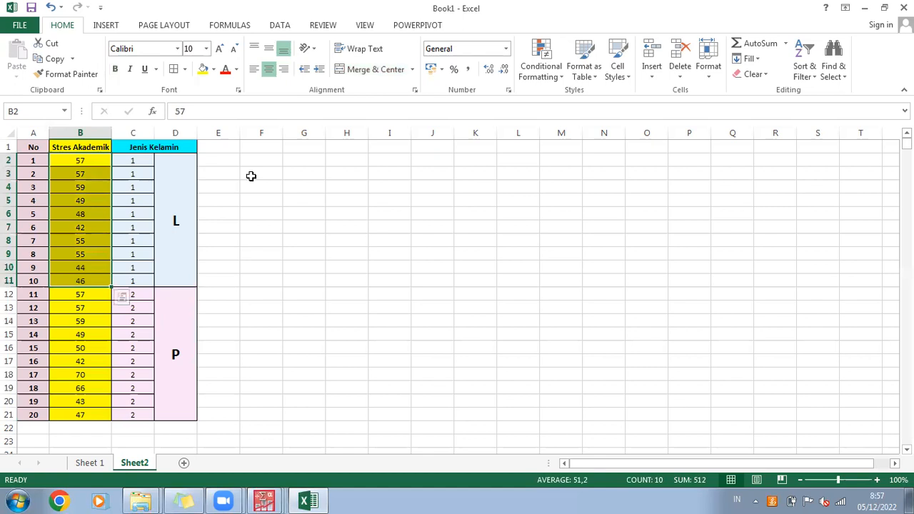
key(ctrl+c)
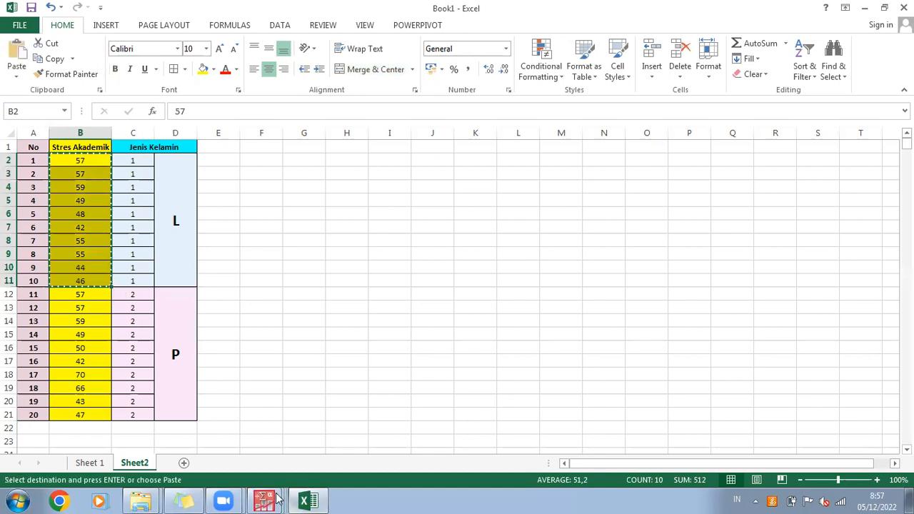
click(277, 499)
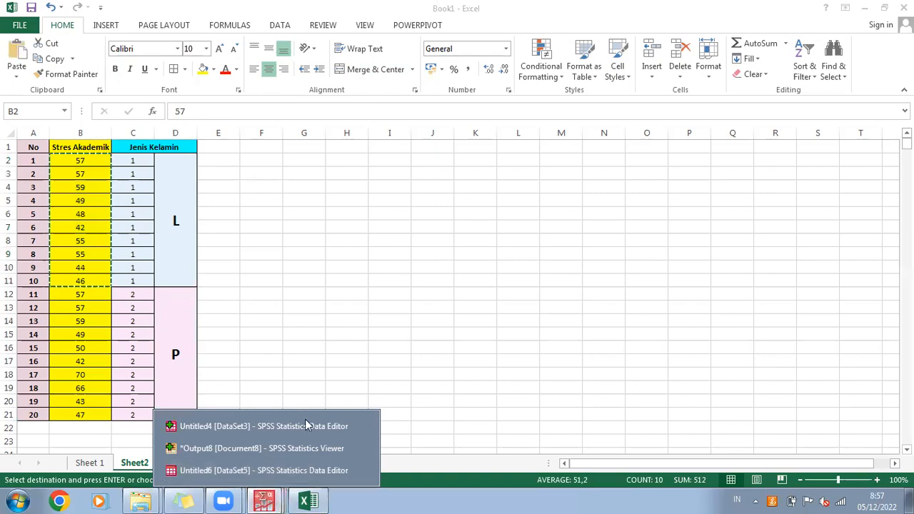
click(305, 425)
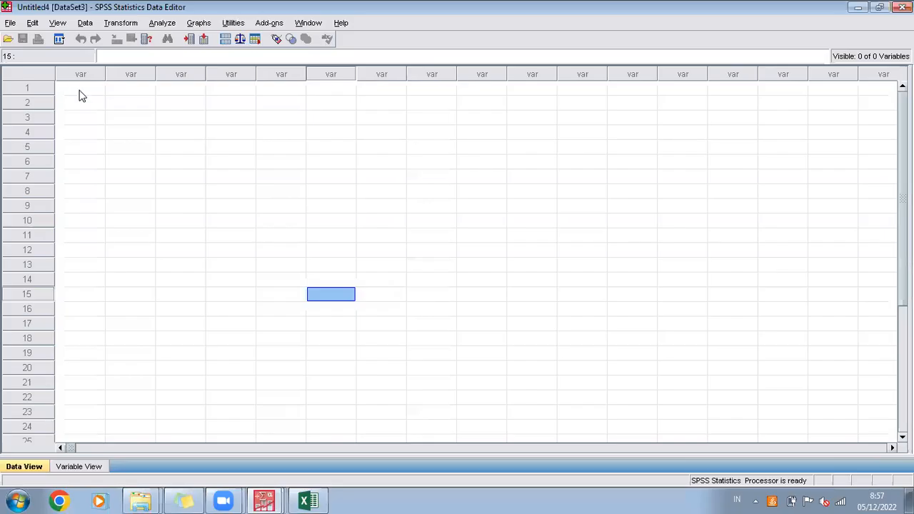
click(81, 91)
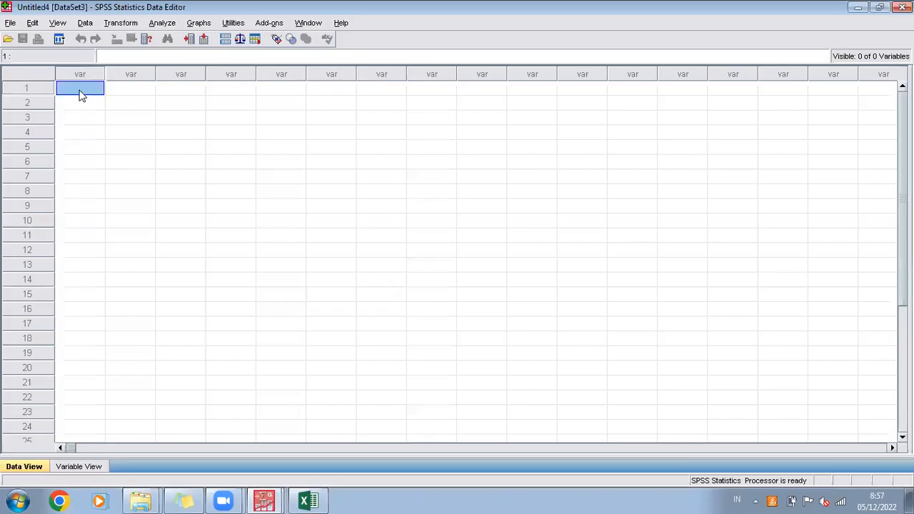
key(ctrl+v)
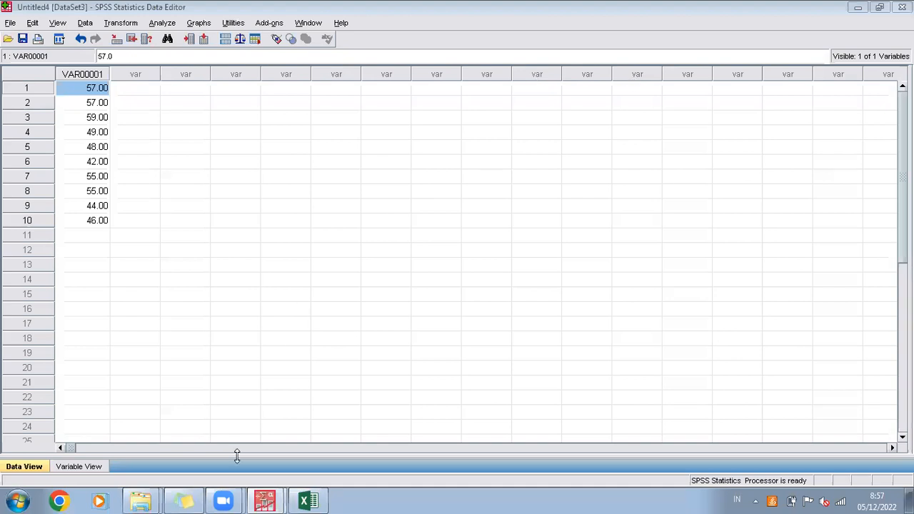
Copy the Stres Akademik scores of group P (B12:B21) from Excel into the second column of the Untitled4 dataset in SPSS.
click(308, 500)
drag(94, 294, 76, 415)
key(ctrl+c)
click(263, 499)
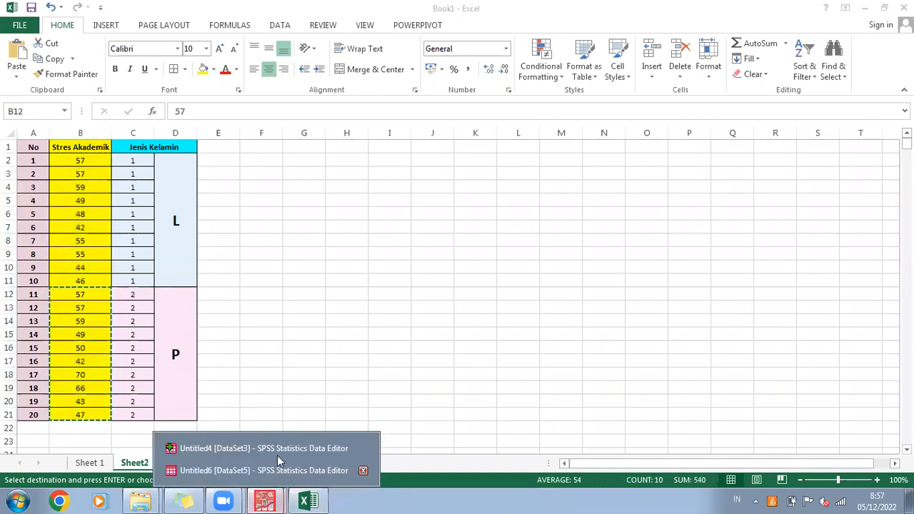
click(277, 451)
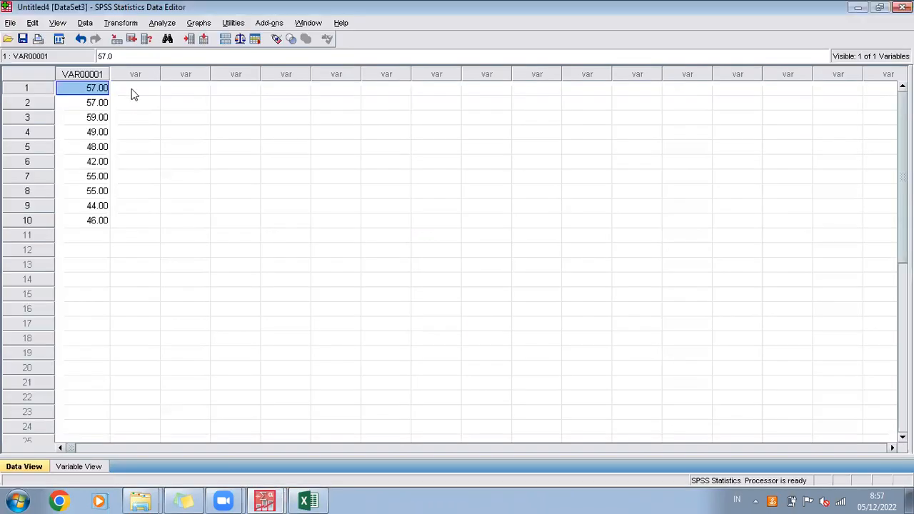
click(134, 89)
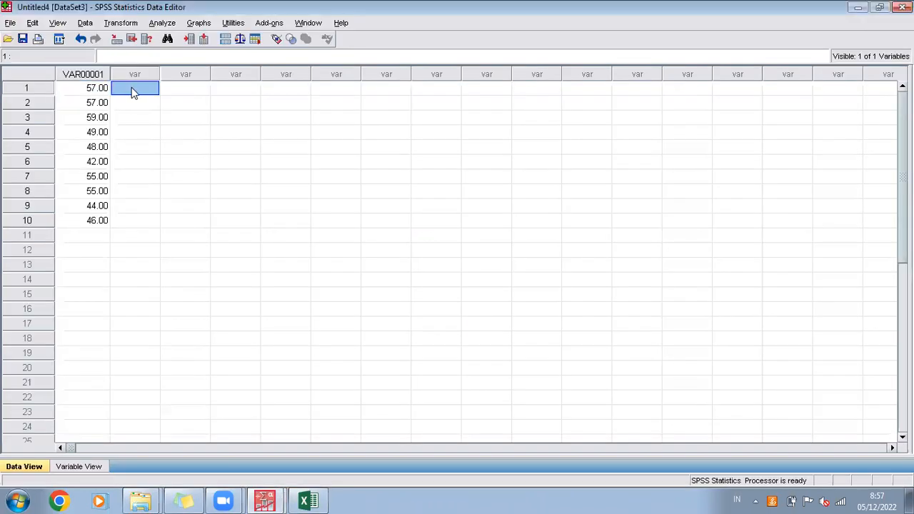
key(ctrl+v)
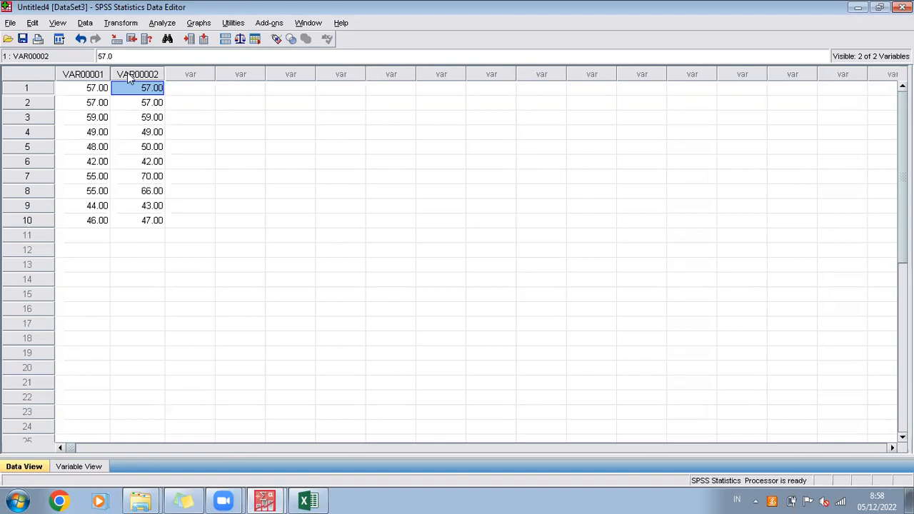
Try to rename the first variable, VAR00001, as Laki-laki.
click(64, 467)
click(100, 70)
drag(102, 70, 52, 69)
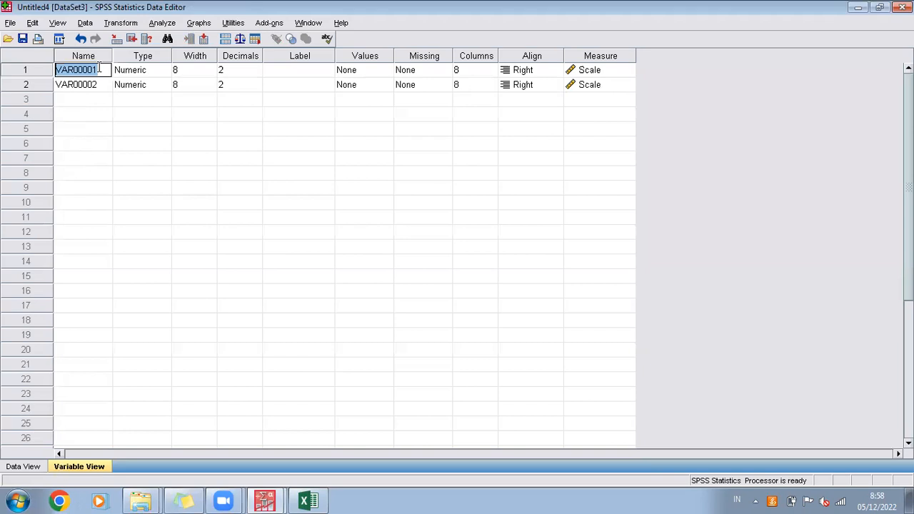
text(Laki-laki)
key(Return)
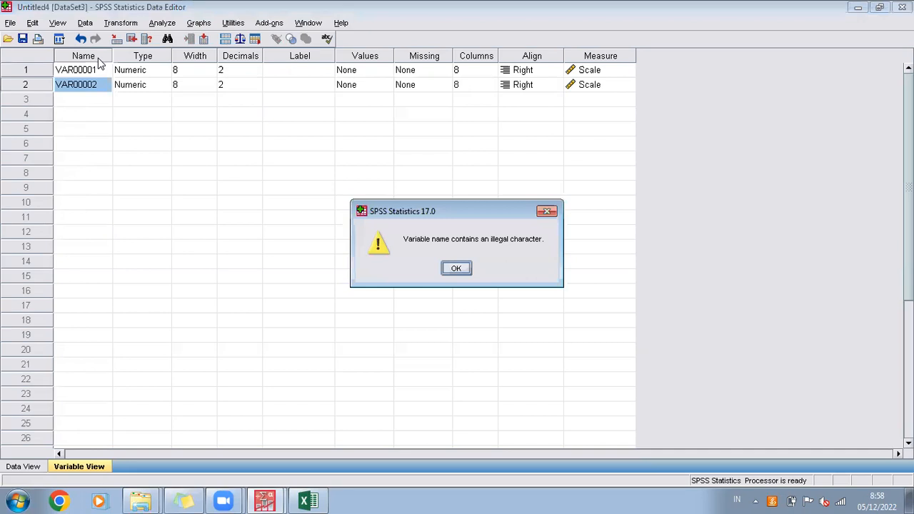
key(Return)
Rename the first variable as Lakilaki and the second variable as Perempuan.
key(Up)
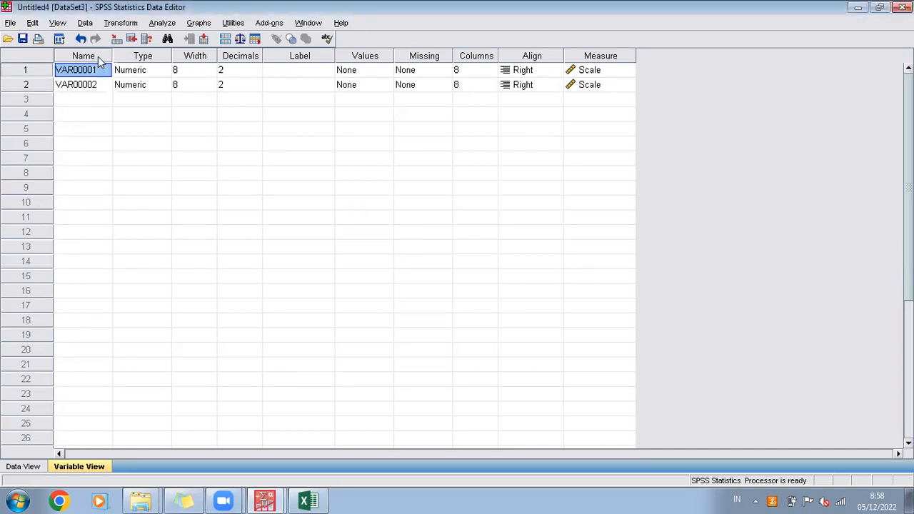
text(Lakilaki)
key(Return)
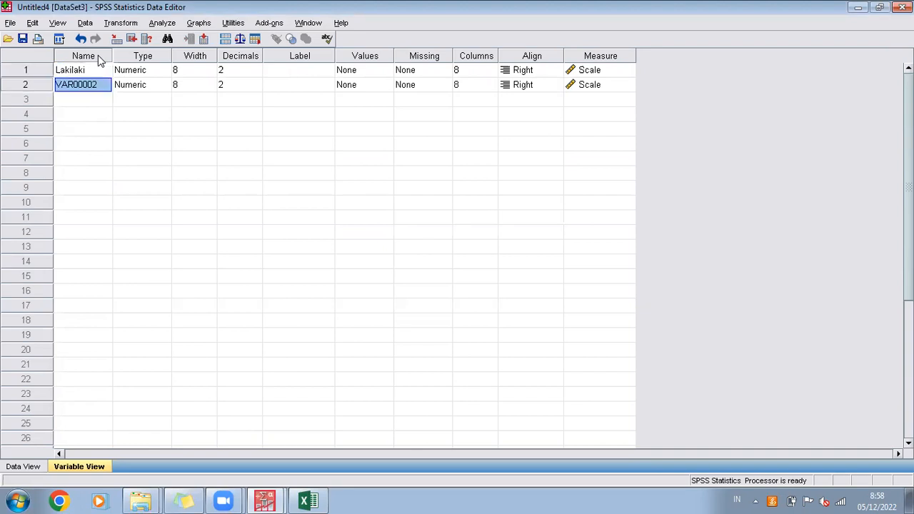
text(Perempuam)
key(BackSpace)
text(n)
key(Return)
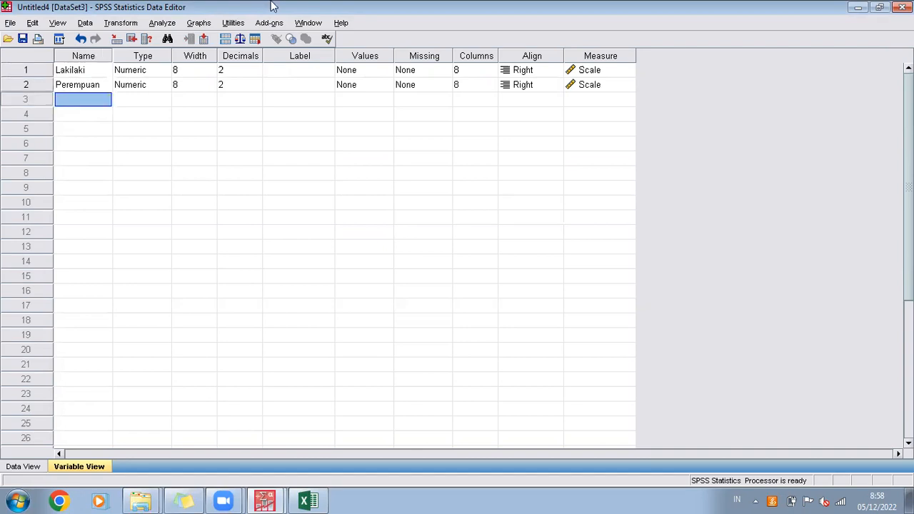
Set the decimals of both the Lakilaki and Perempuan variables to 0 and return to the data values.
click(224, 70)
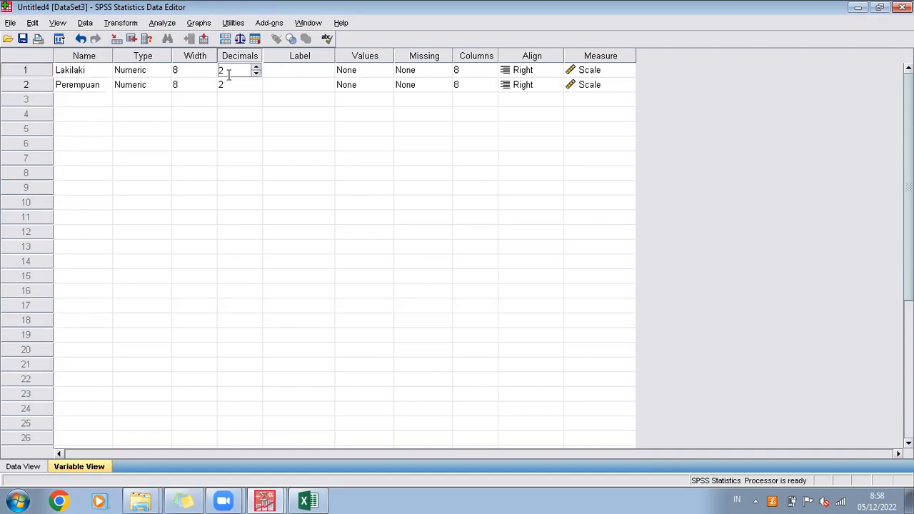
click(23, 466)
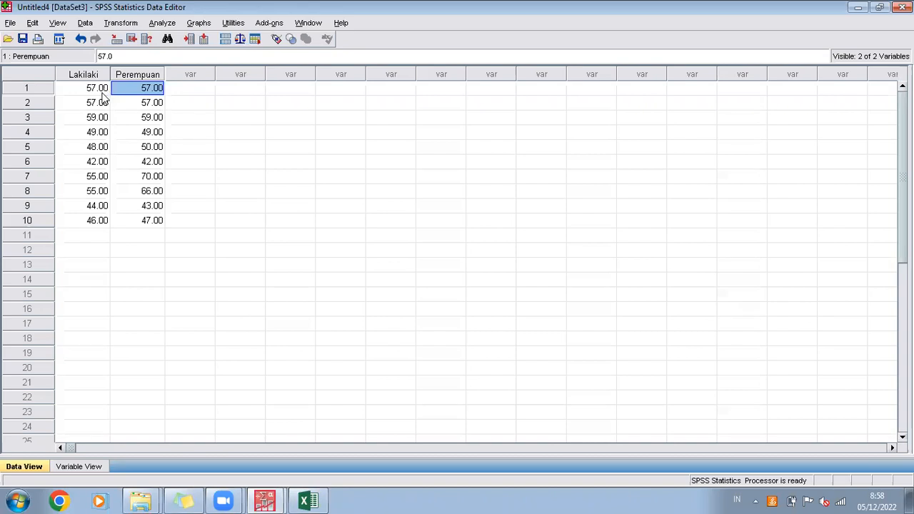
click(84, 467)
click(249, 74)
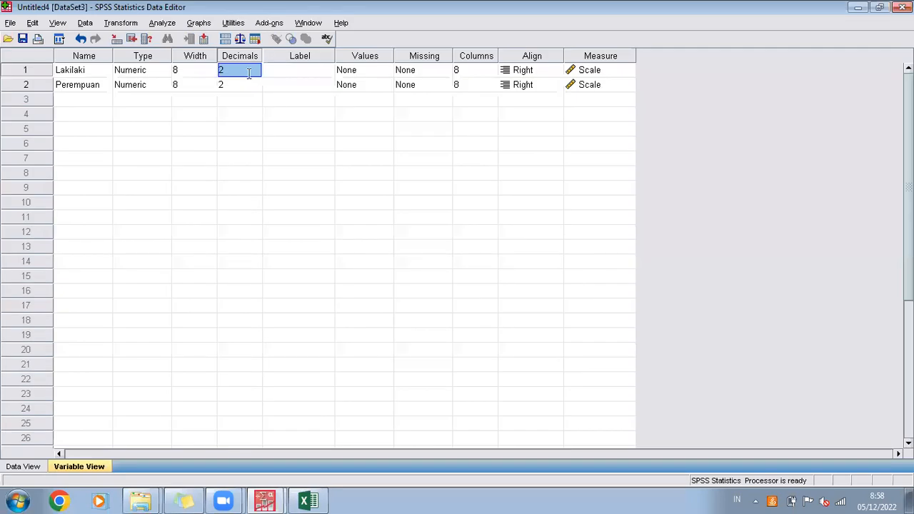
click(241, 71)
text(0)
click(229, 84)
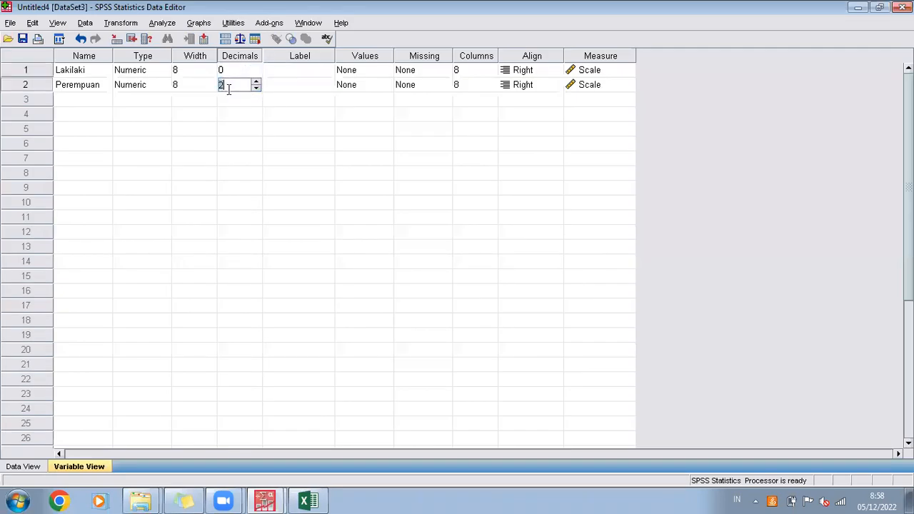
text(0)
key(Tab)
click(23, 466)
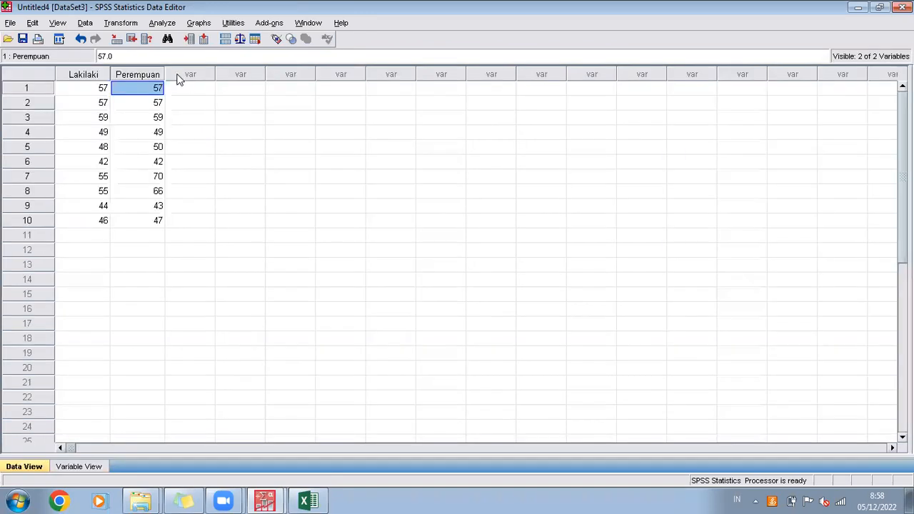
Start the Explore descriptive analysis with Lakilaki and Perempuan as the dependent variables.
key(alt+a)
key(Down)
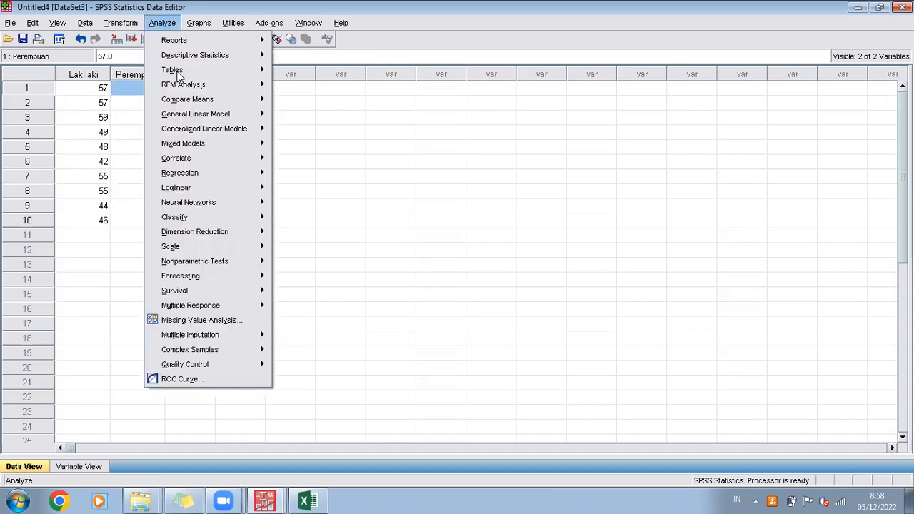
key(Down)
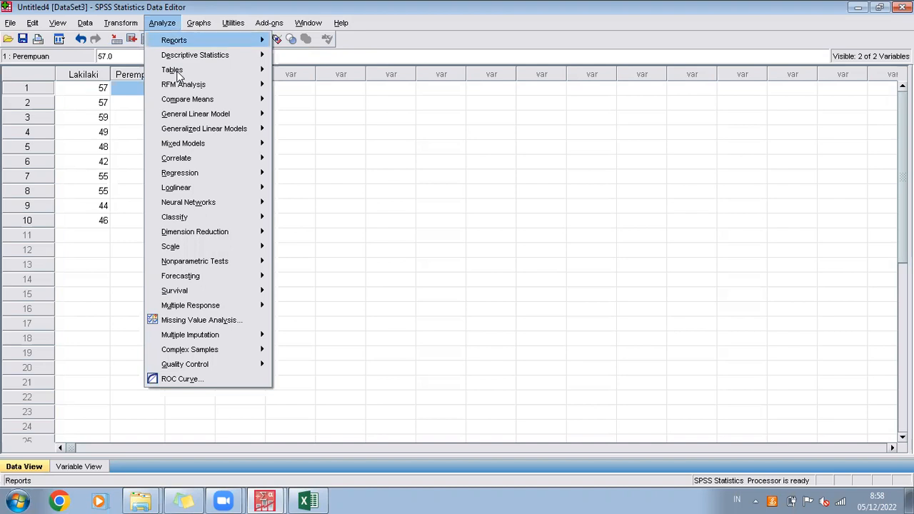
mouse_move(257, 56)
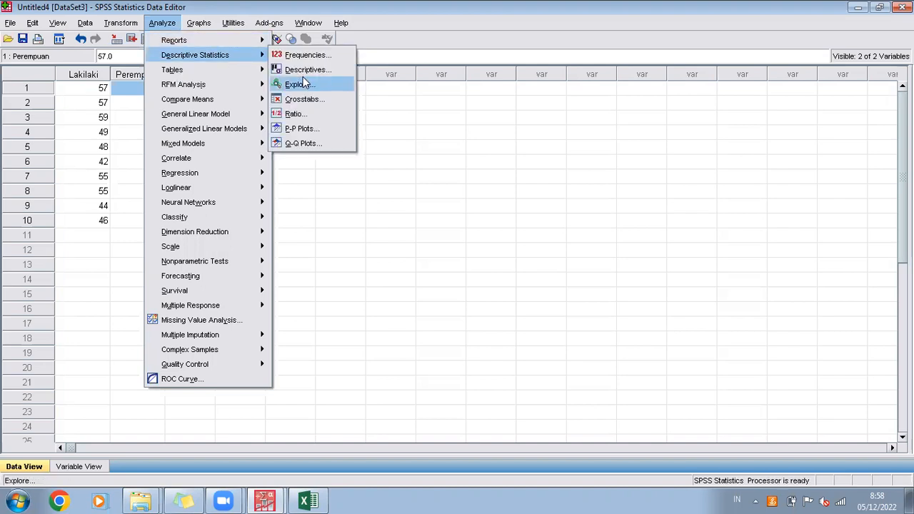
click(300, 85)
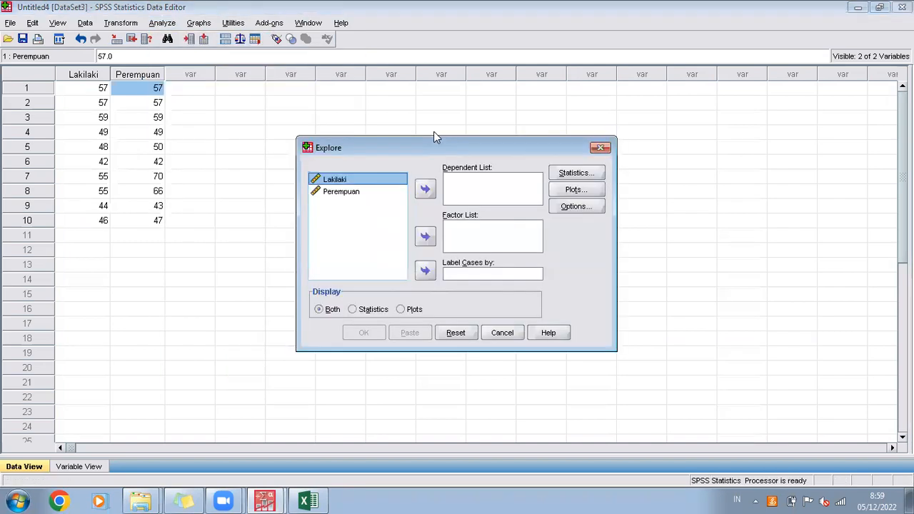
shift+click(372, 193)
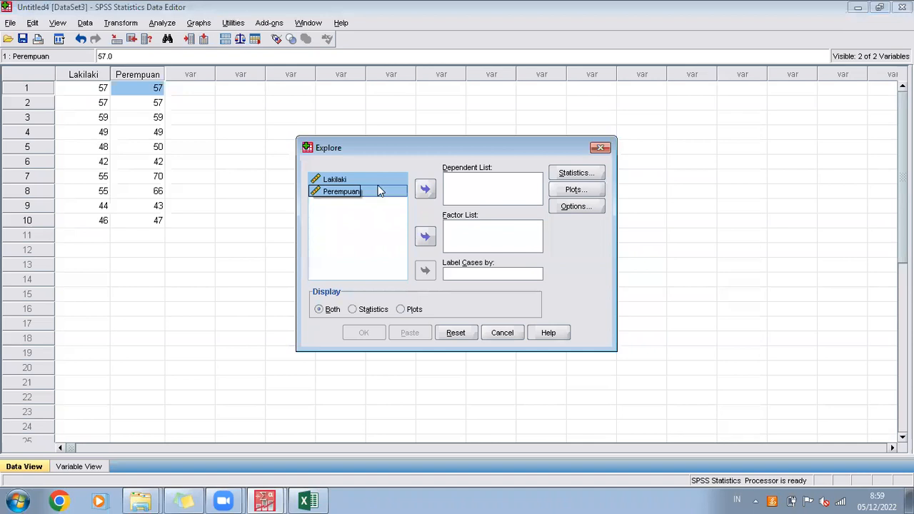
click(426, 189)
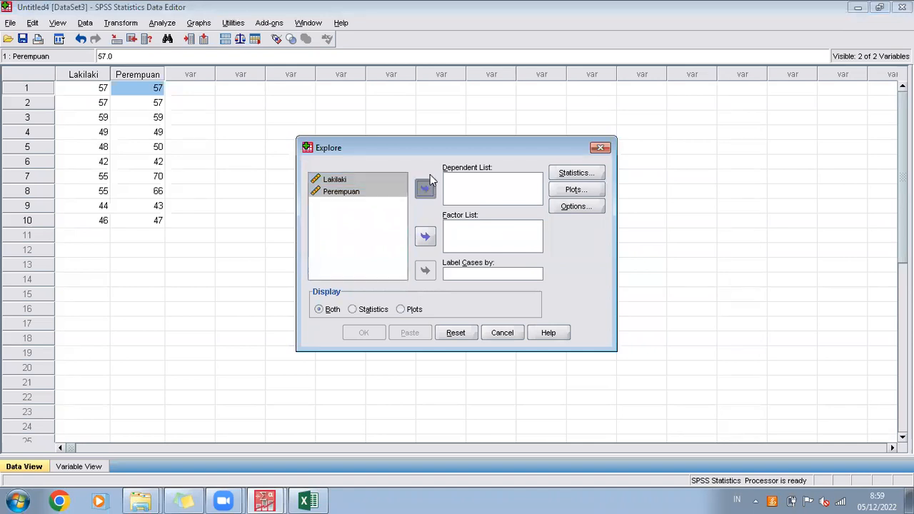
Include normality plots with tests in the Explore analysis and run it.
click(574, 189)
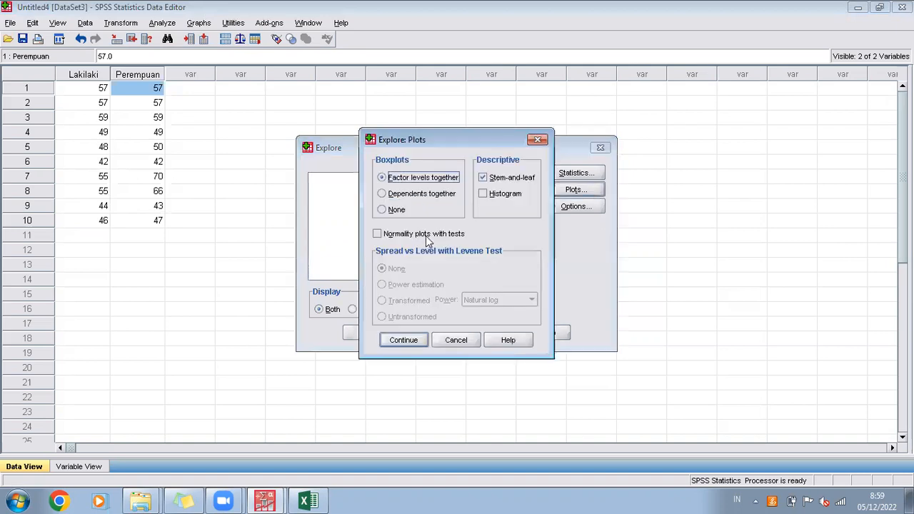
click(420, 234)
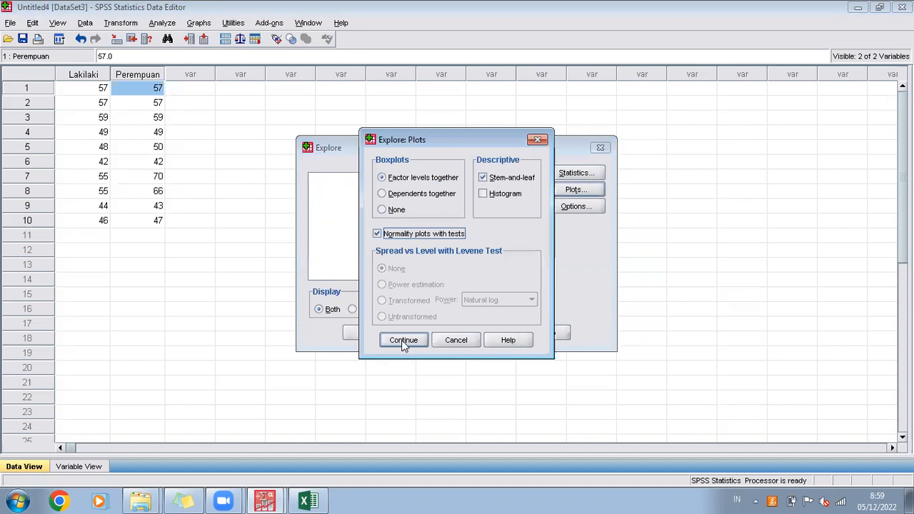
click(402, 340)
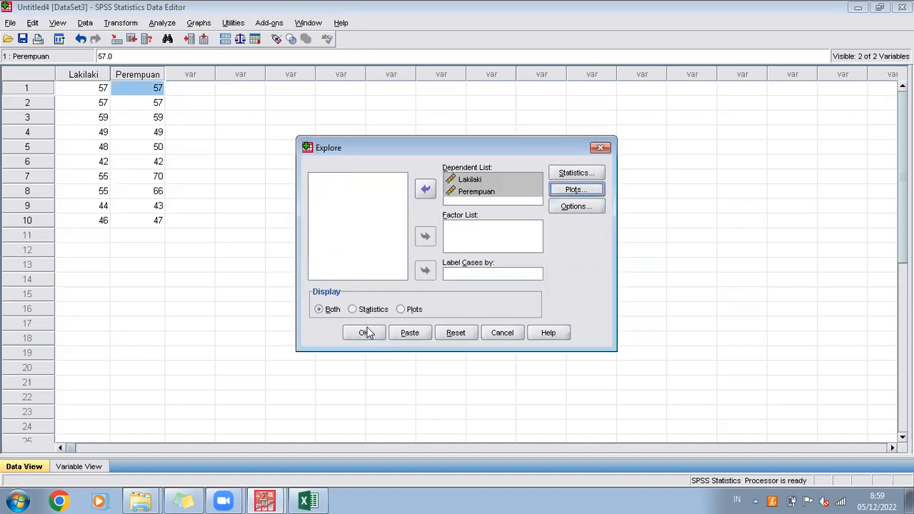
click(364, 332)
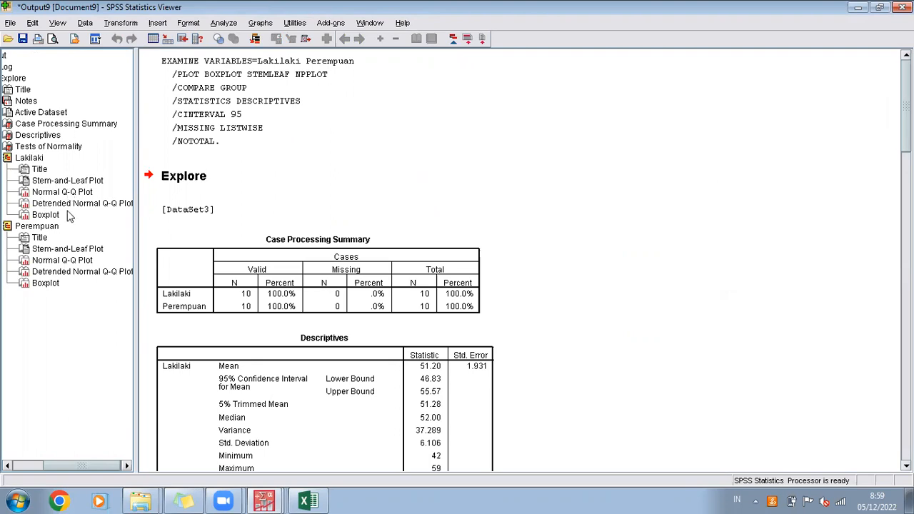
Examine the Tests of Normality table for both groups in the Explore output.
click(48, 147)
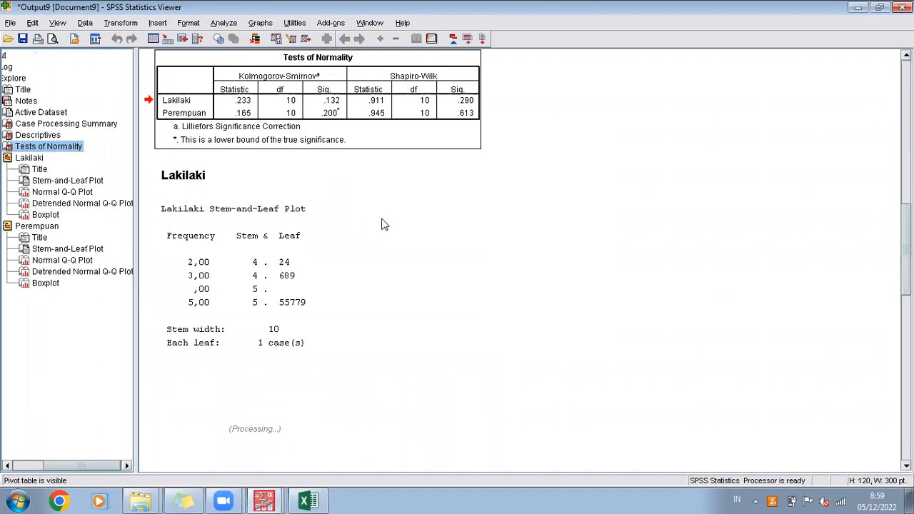
scroll(382, 225, up, 2)
scroll(382, 225, up, 3)
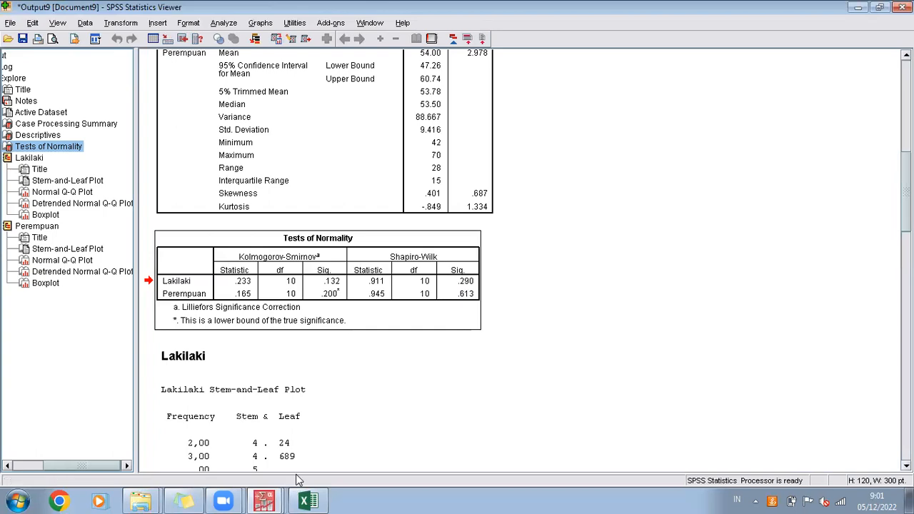
Switch to Excel and copy the Stres Akademik scores with their gender codes, B2:C21.
click(264, 500)
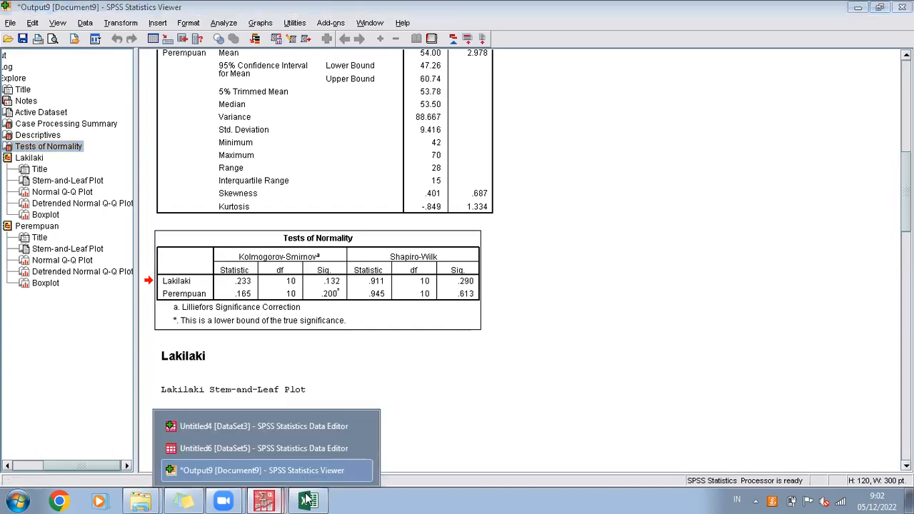
click(307, 500)
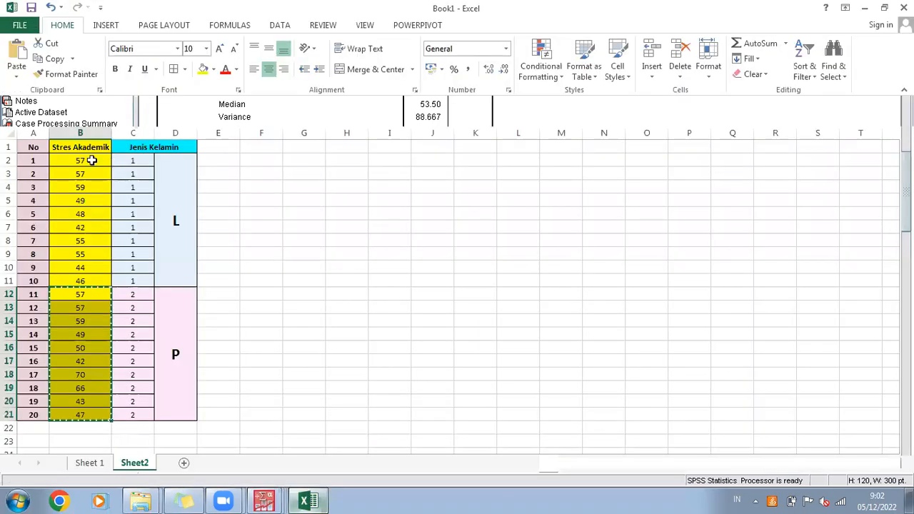
click(91, 161)
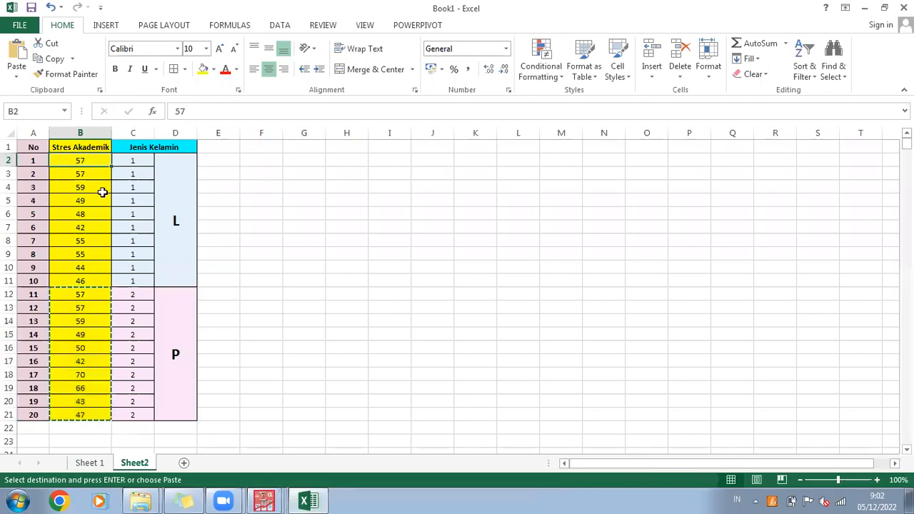
shift+click(128, 260)
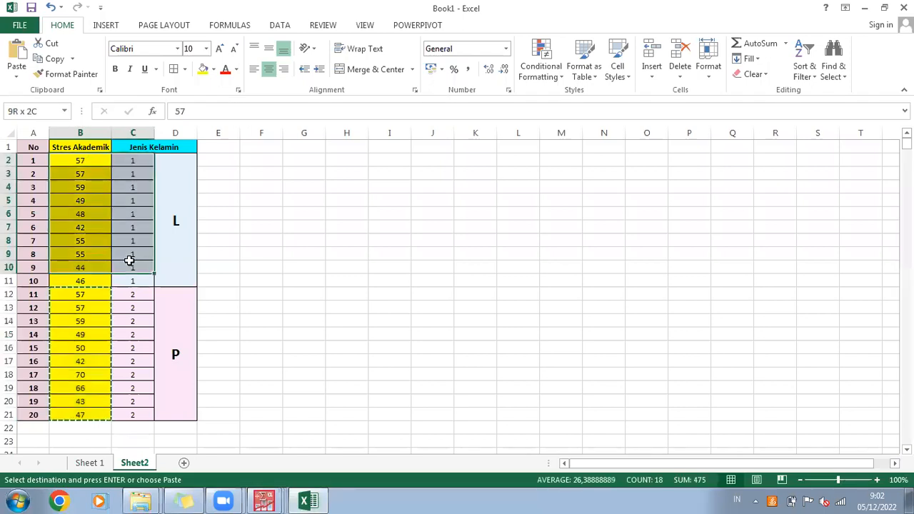
click(106, 177)
click(157, 246)
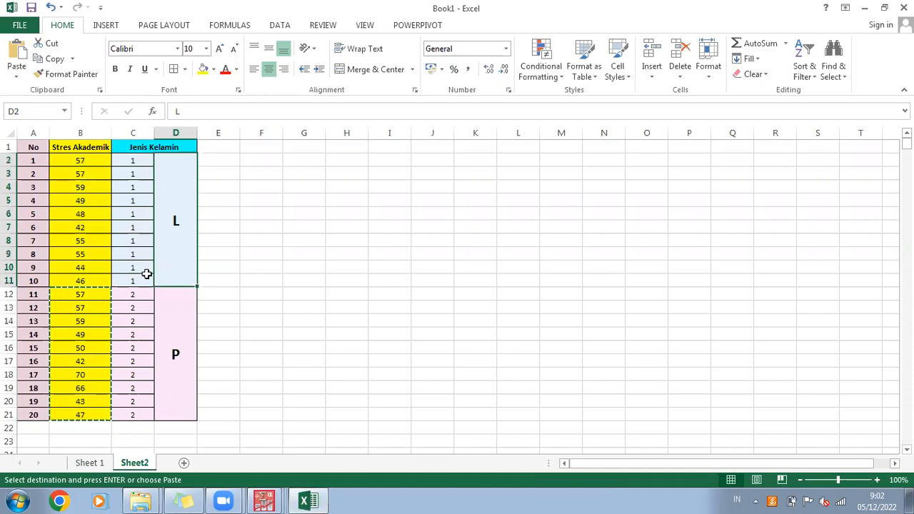
click(145, 289)
drag(79, 159, 123, 414)
key(ctrl+c)
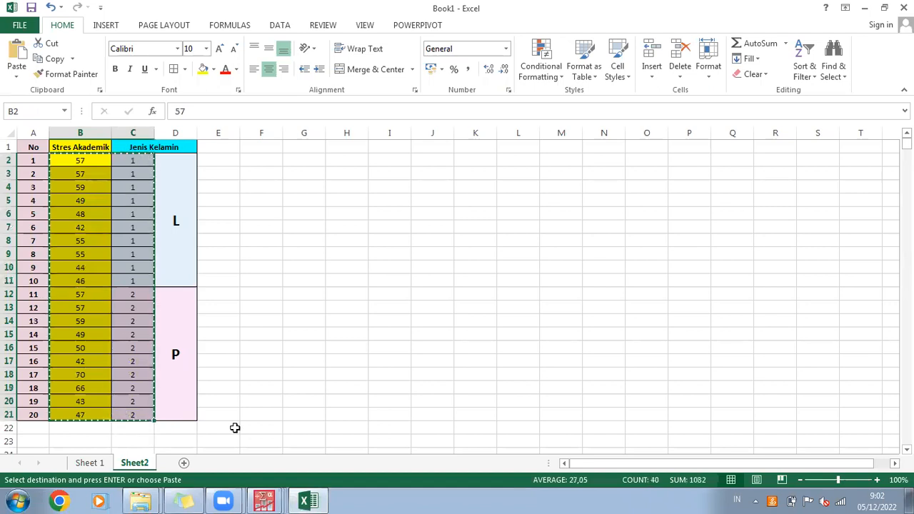
Switch to the empty Untitled6 dataset in SPSS and paste the copied data starting at the first cell.
click(255, 498)
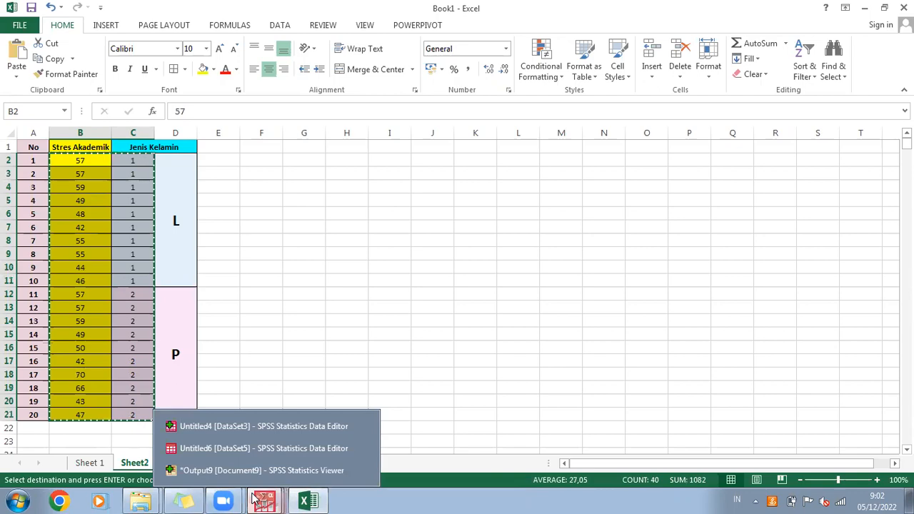
click(244, 444)
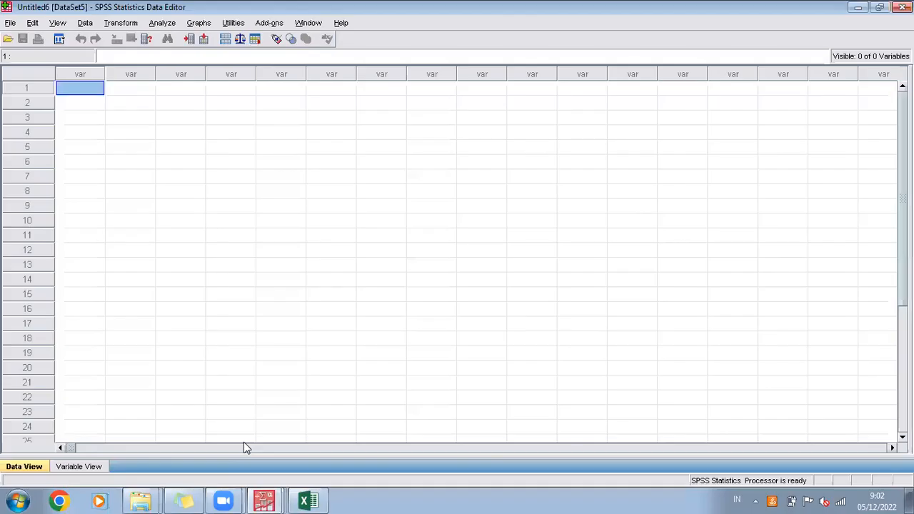
click(242, 436)
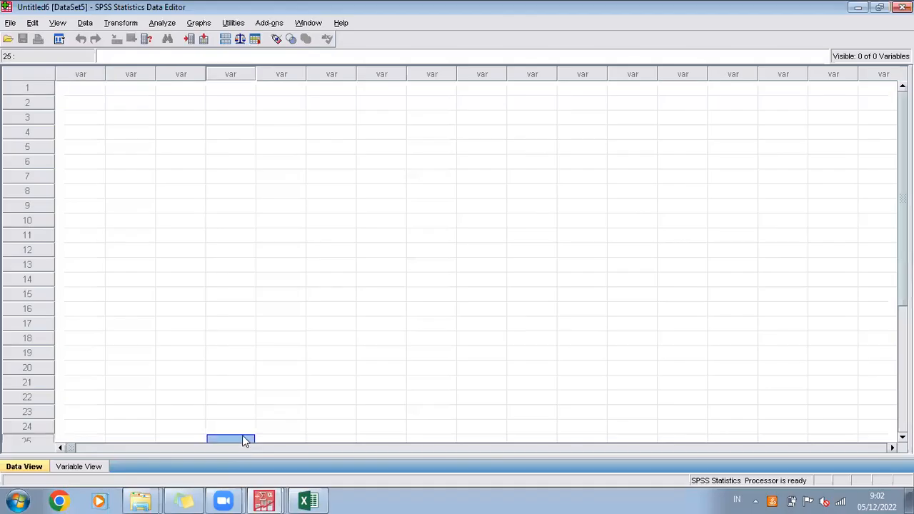
click(82, 89)
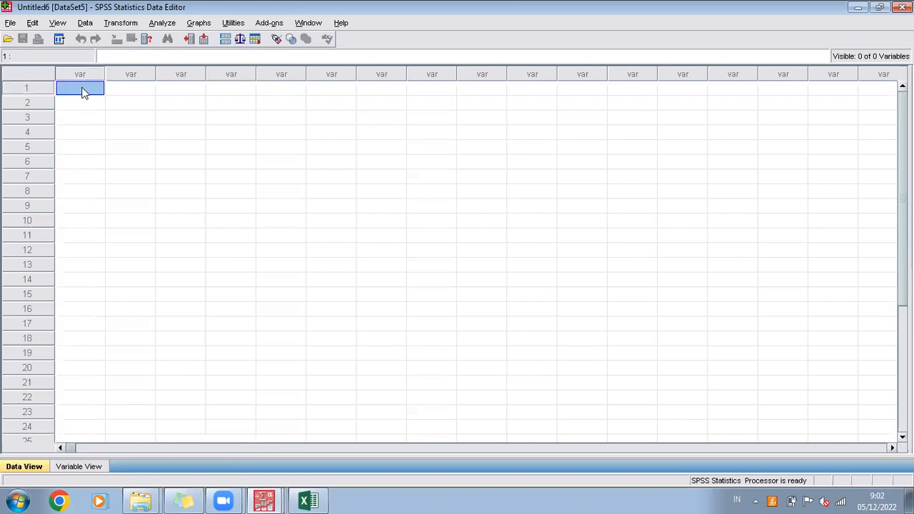
key(ctrl+v)
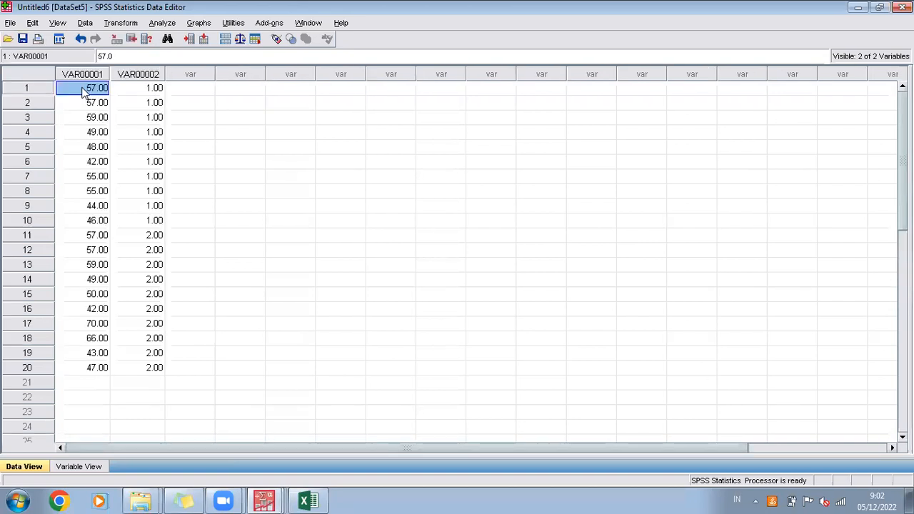
Rename the first variable of the new dataset as StresAkademik.
click(70, 467)
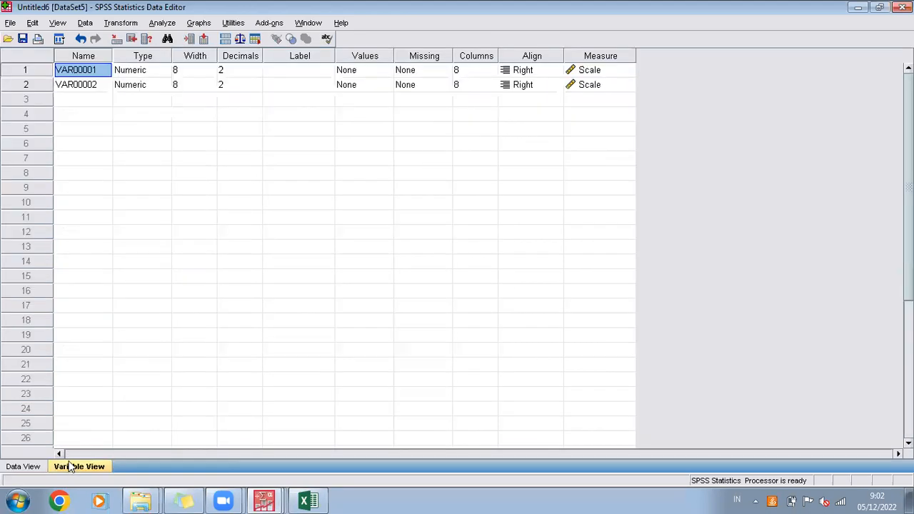
click(101, 69)
double_click(71, 67)
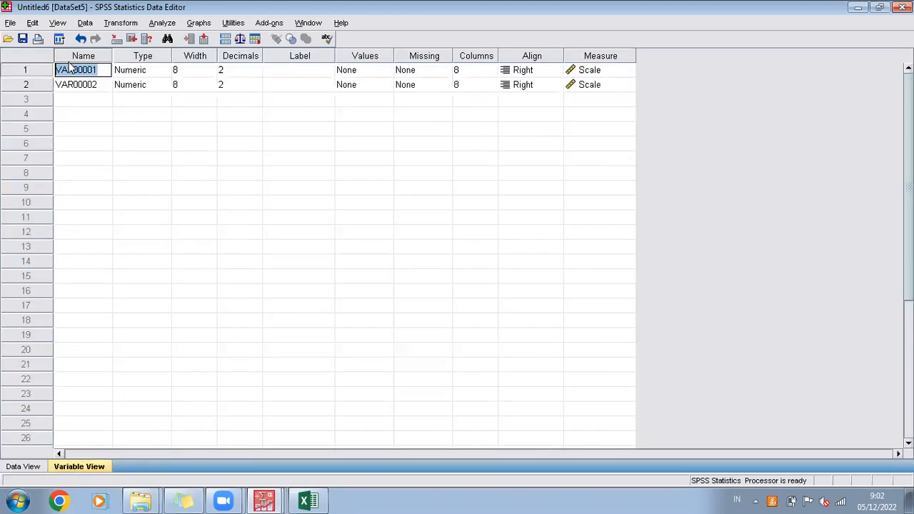
text(Str)
text(esA)
text(ka)
text(dem)
text(ik)
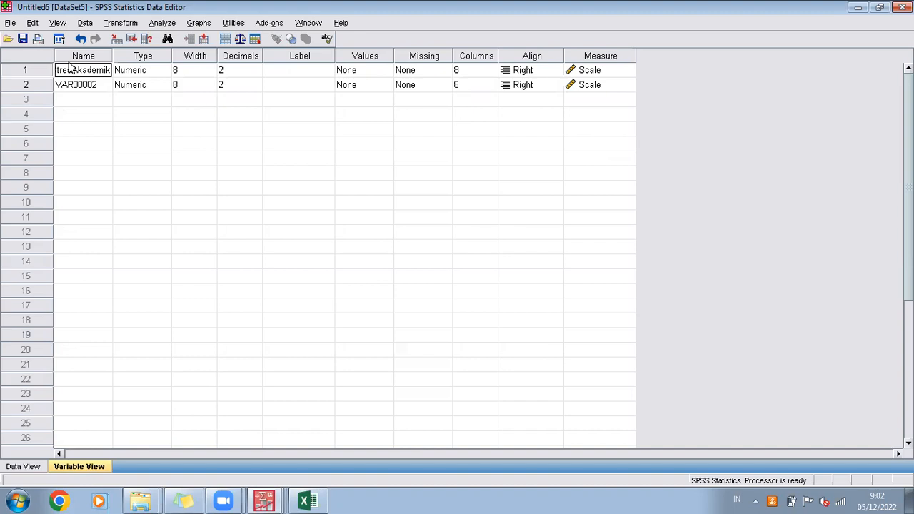
key(Return)
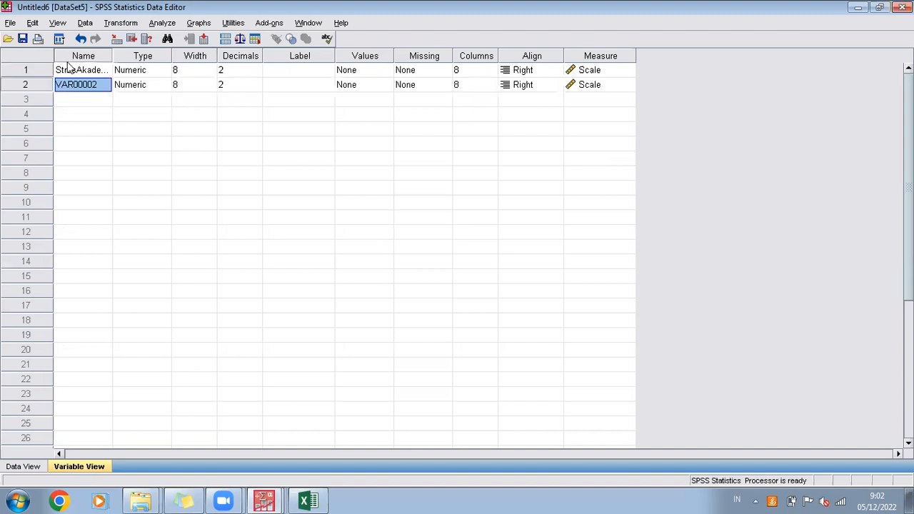
Rename the second variable as JenisKelamin.
text(In)
text(nis)
text(Kelamin)
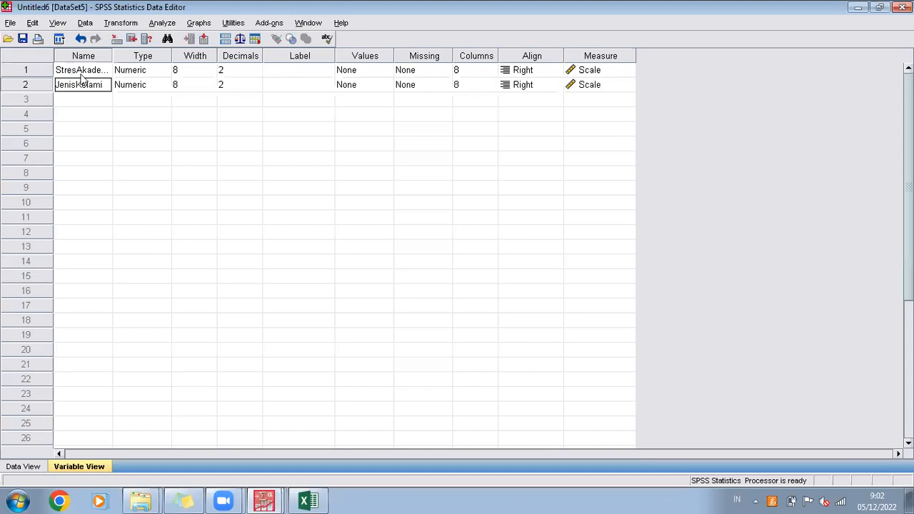
Set the decimals of both StresAkademik and JenisKelamin to 0.
click(257, 67)
click(255, 73)
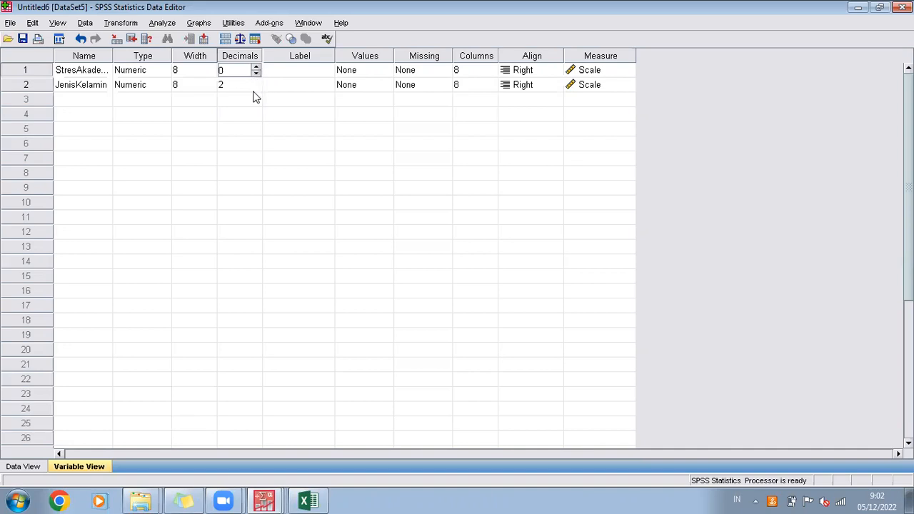
click(256, 87)
click(256, 87)
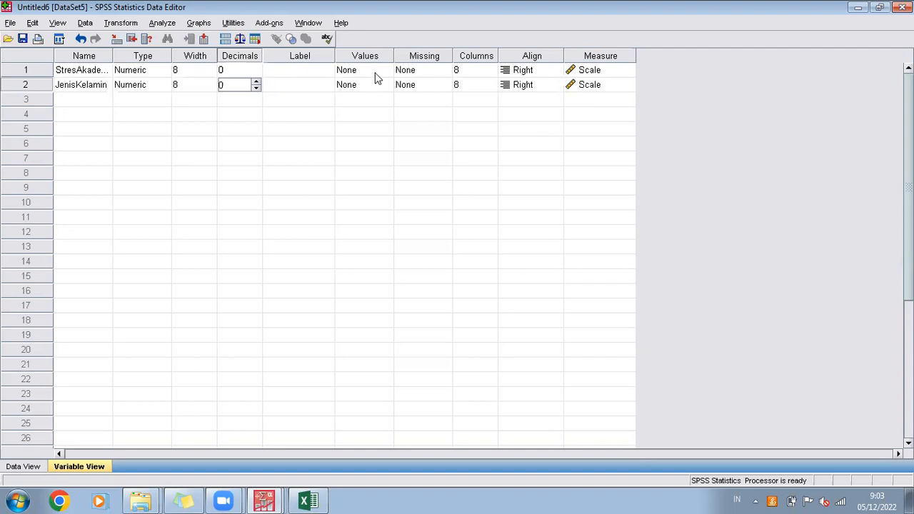
click(312, 86)
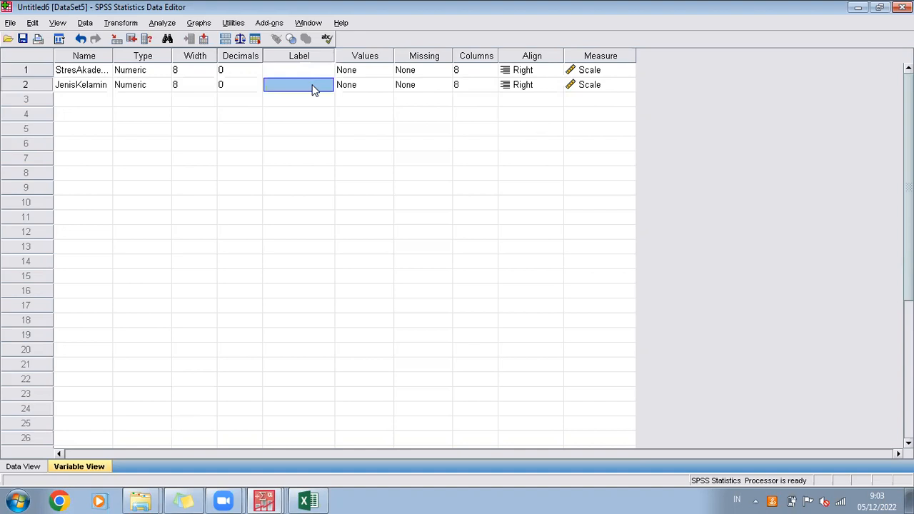
click(382, 86)
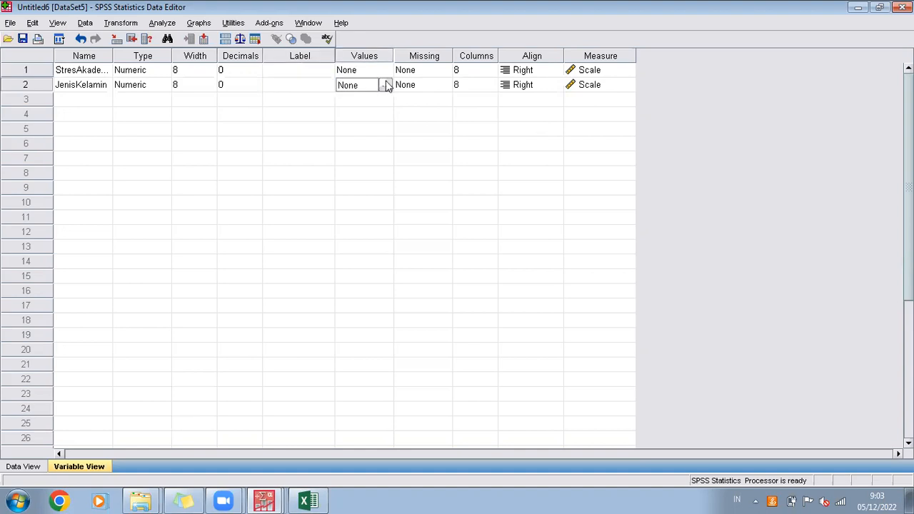
click(384, 85)
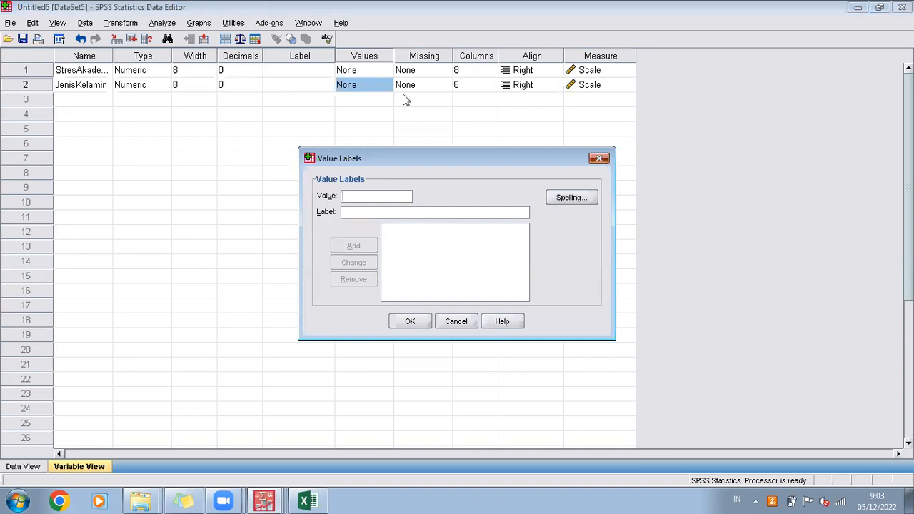
key(Escape)
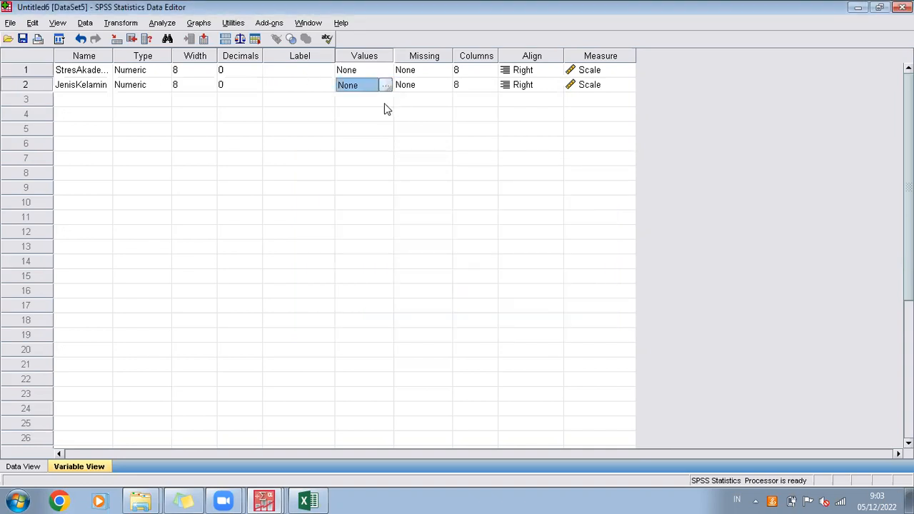
Add a value label to JenisKelamin that defines 1 as Lakilaki.
click(385, 85)
text(1)
click(361, 209)
text(Lakilaki)
click(354, 248)
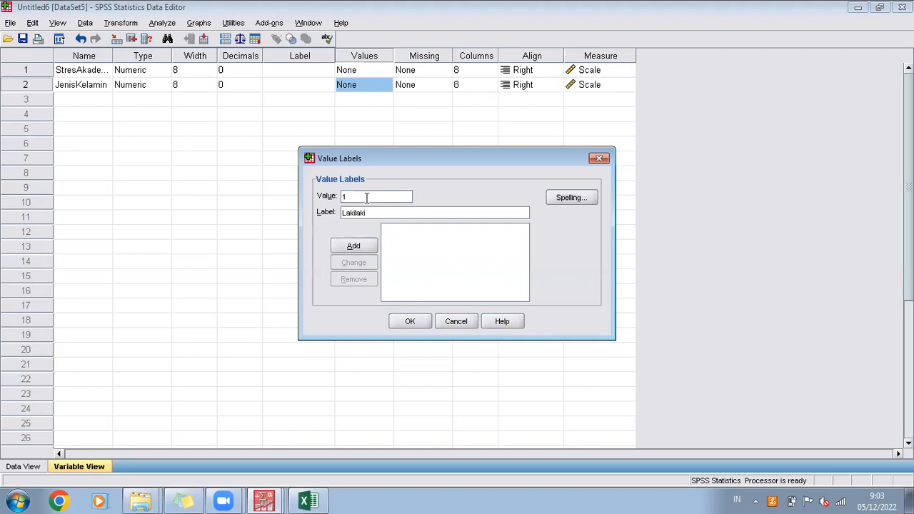
Add the value label 2 as Perempuan and apply the JenisKelamin value labels.
text(2)
click(366, 213)
text(Perempue)
key(BackSpace)
text(an)
click(355, 245)
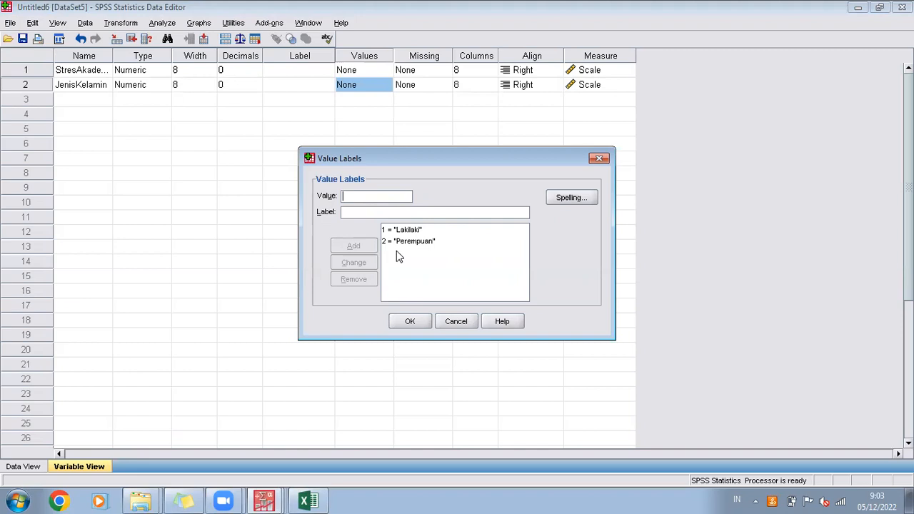
click(421, 322)
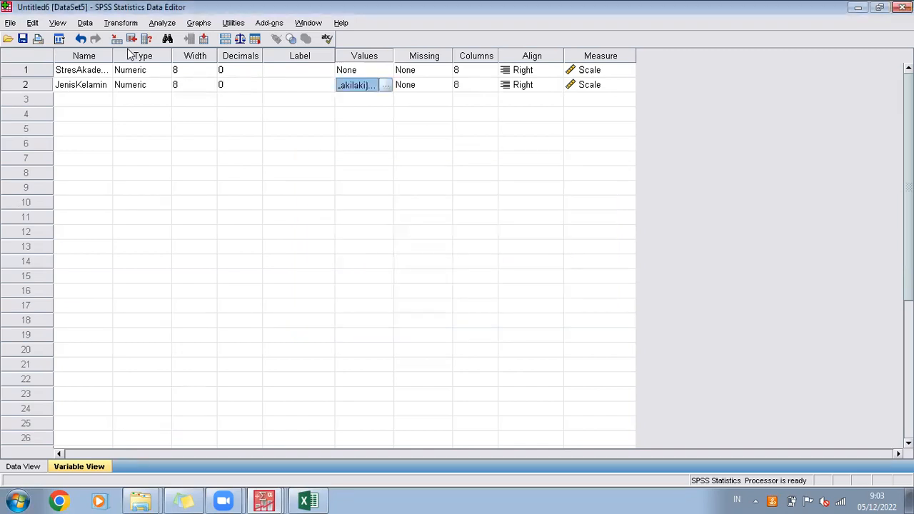
click(162, 22)
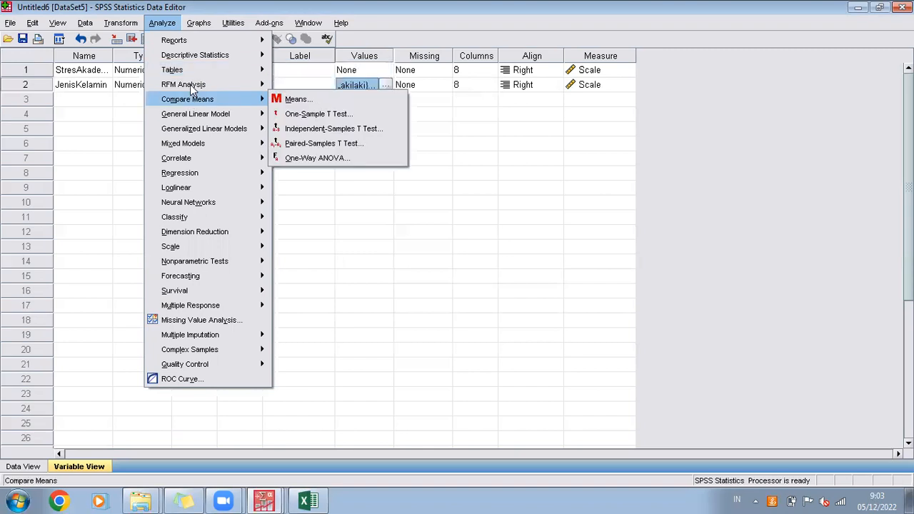
mouse_move(196, 94)
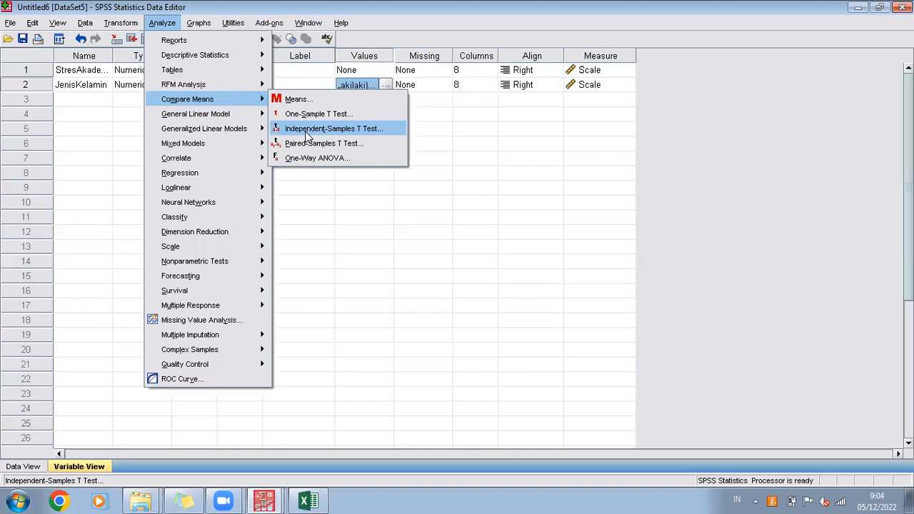
click(284, 132)
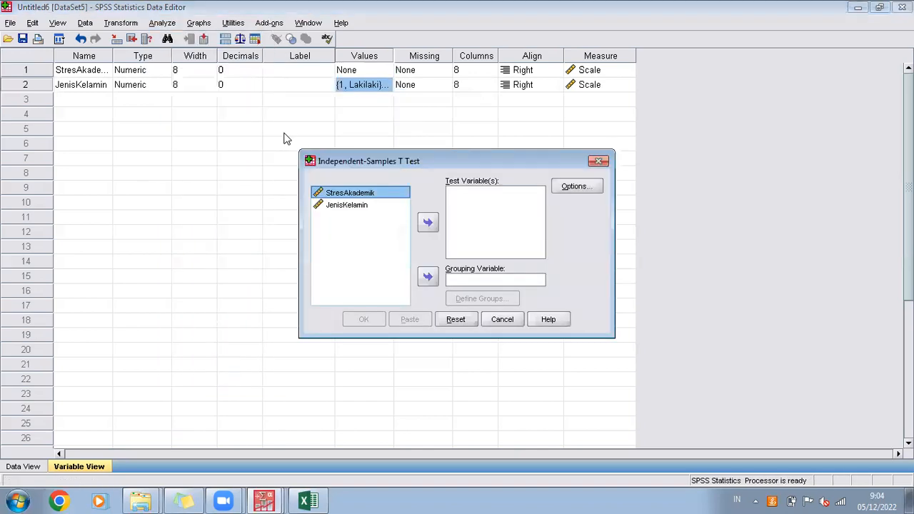
click(598, 162)
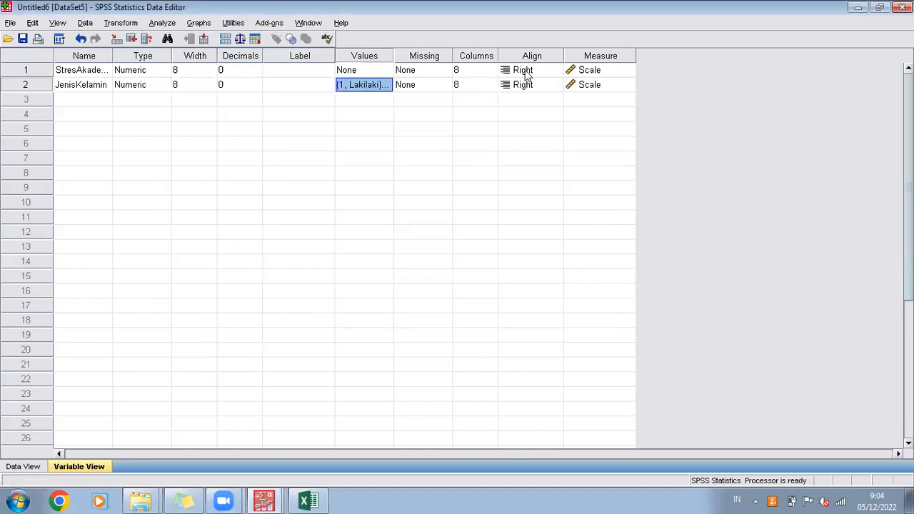
Set the measurement level of JenisKelamin to Nominal, keeping StresAkademik as Scale.
click(593, 85)
click(592, 85)
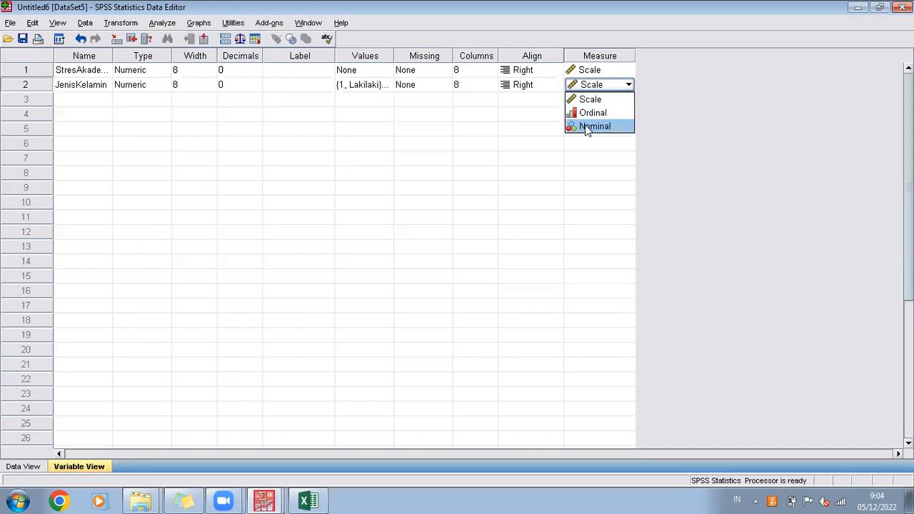
click(587, 129)
click(618, 72)
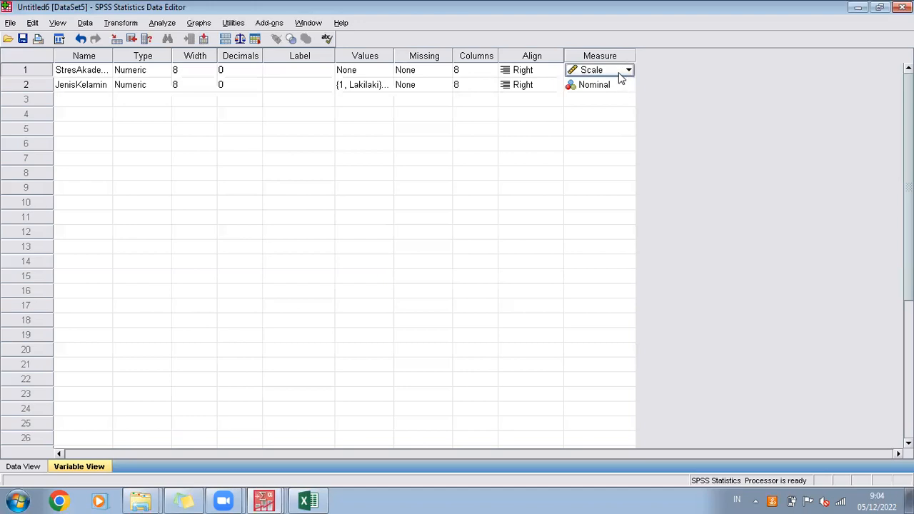
click(618, 87)
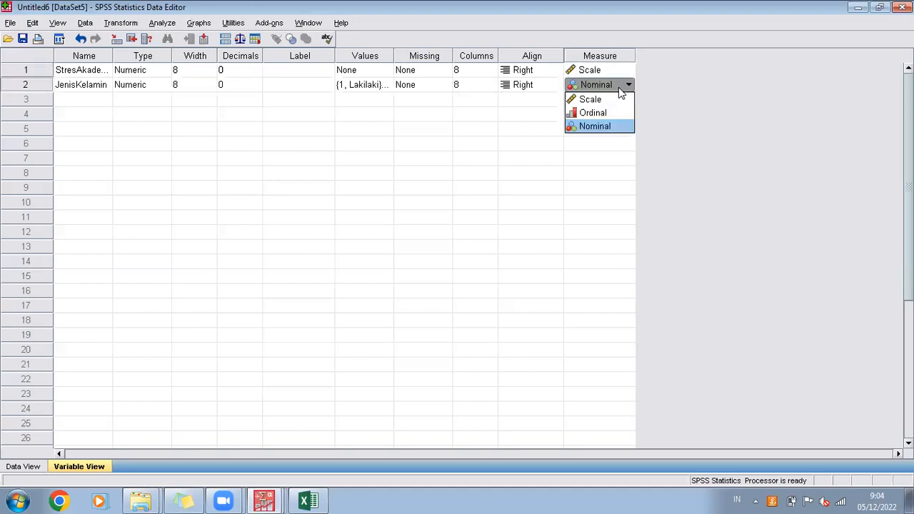
click(607, 129)
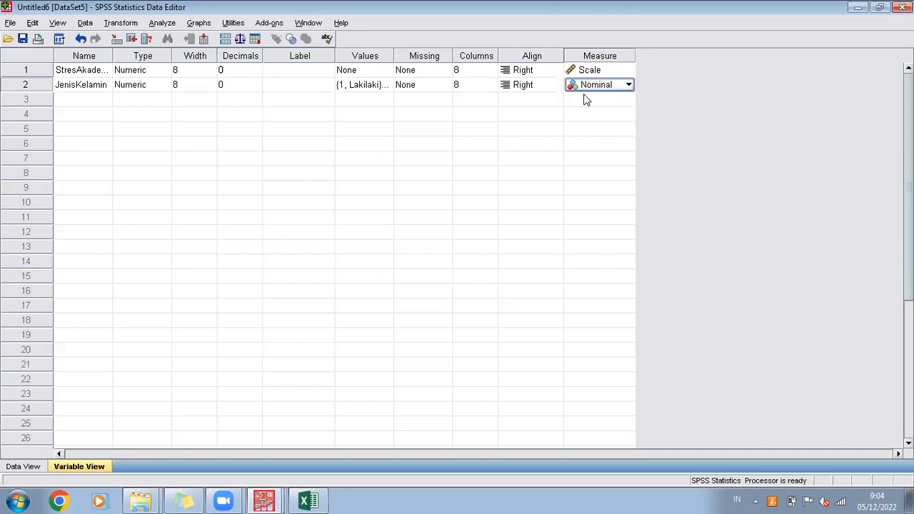
Start an Independent-Samples T Test with StresAkademik as the test variable and JenisKelamin as the grouping variable.
key(alt+a)
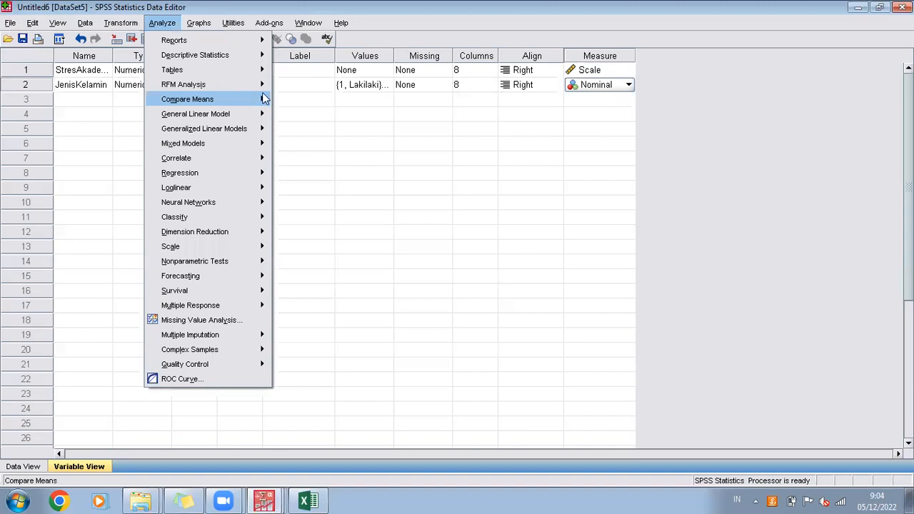
mouse_move(262, 99)
click(314, 127)
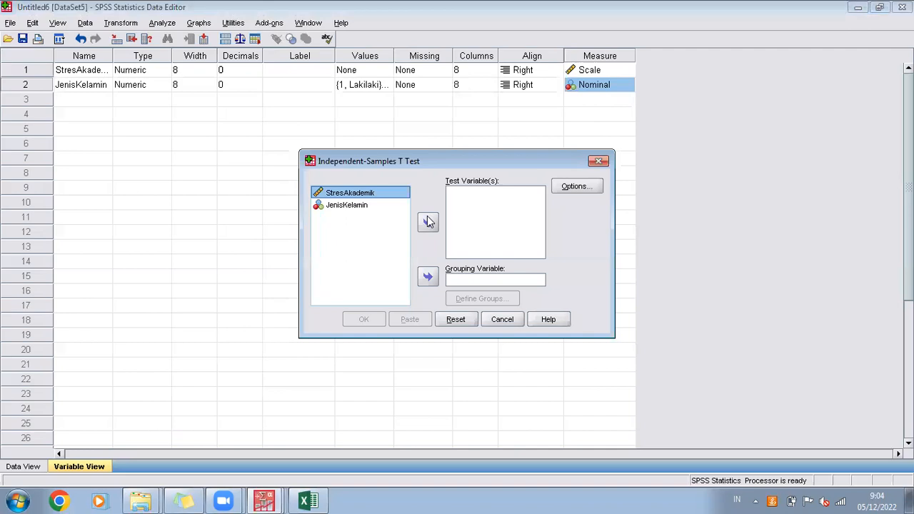
double_click(367, 194)
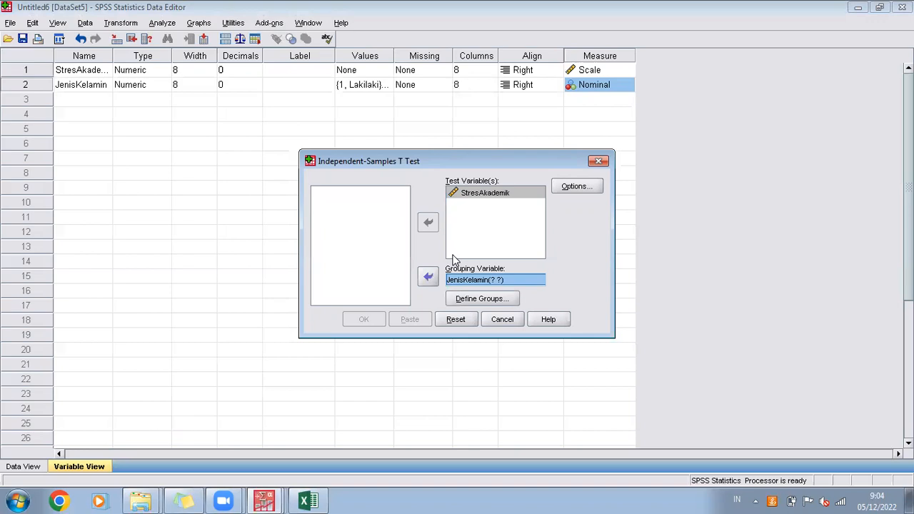
Define the JenisKelamin groups with specified values, 1 for Group 1 and 2 for Group 2.
click(502, 299)
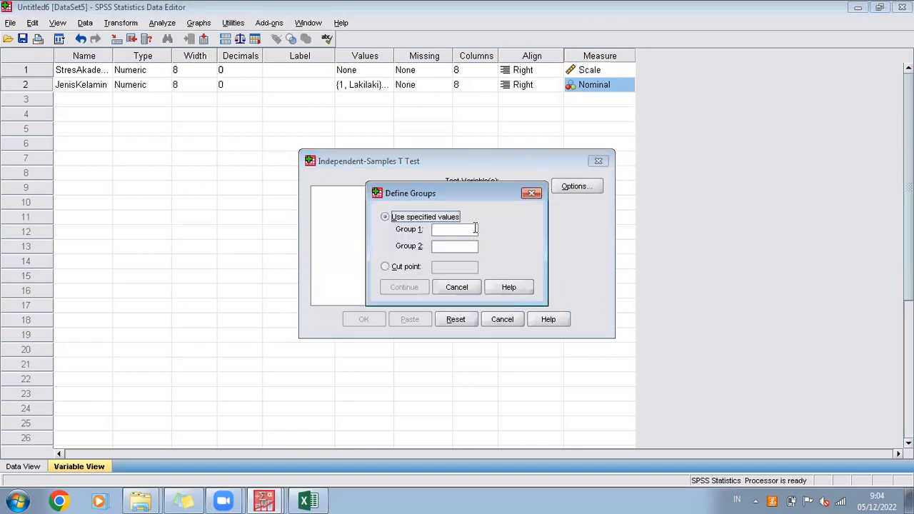
click(475, 228)
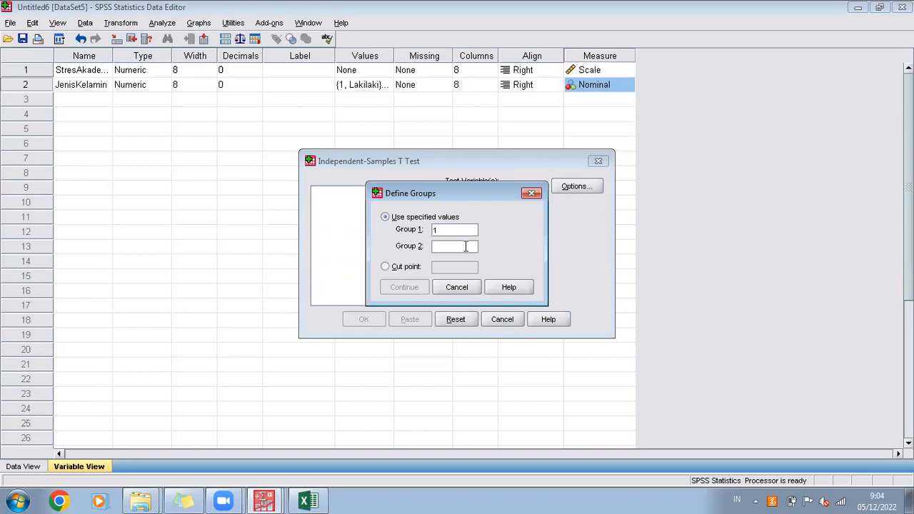
click(466, 247)
text(2)
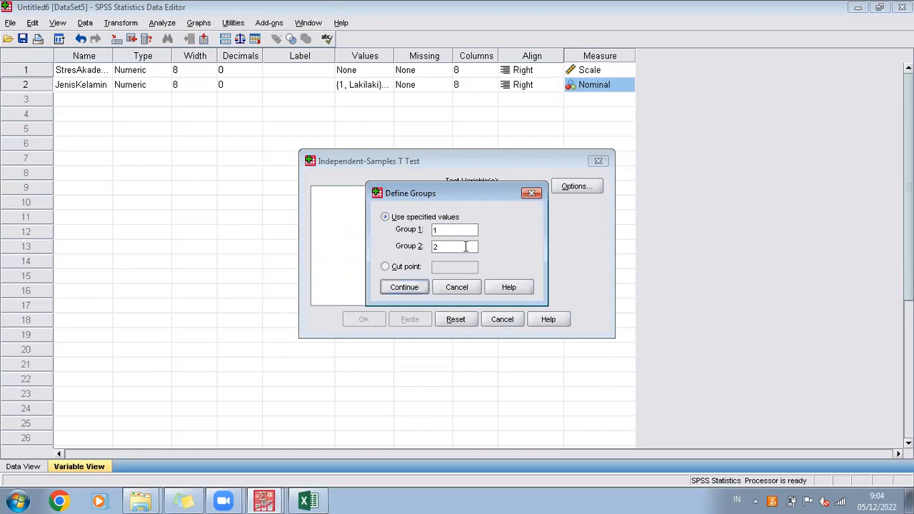
click(389, 288)
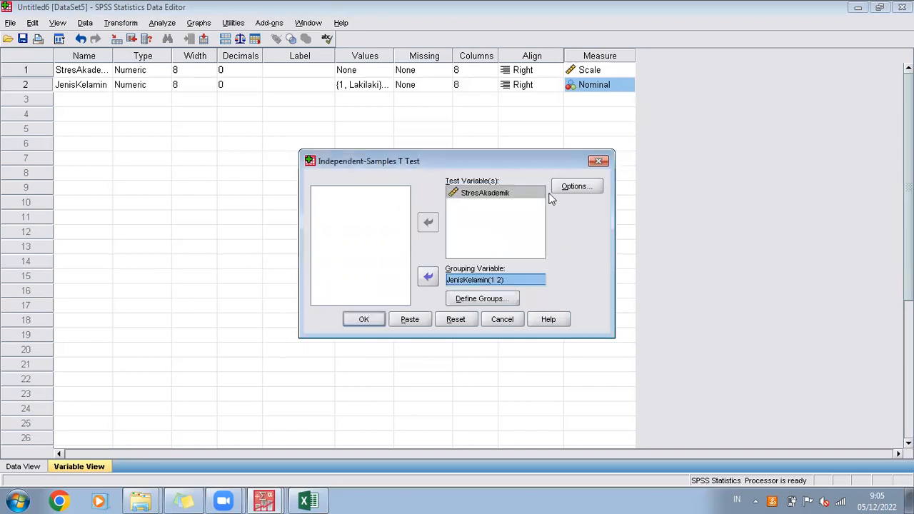
Accept the 95% confidence interval with cases excluded analysis by analysis, and run the t test.
click(571, 189)
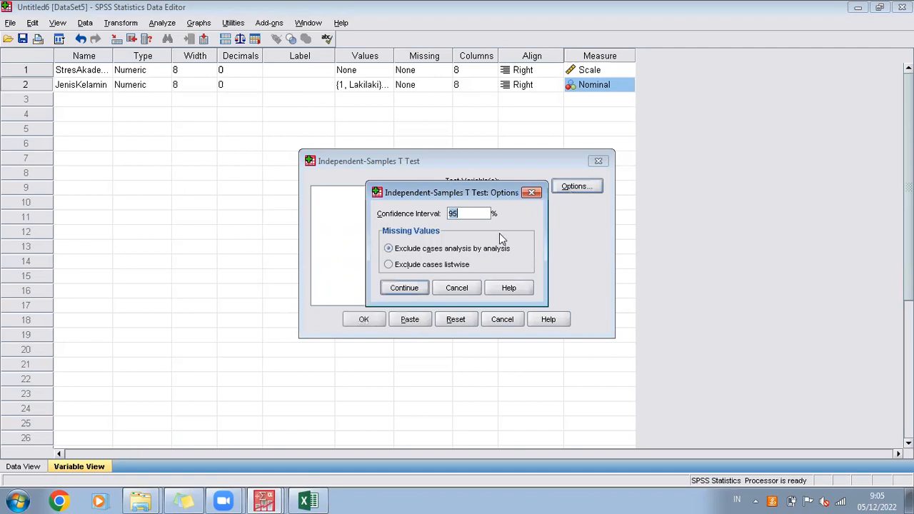
click(413, 288)
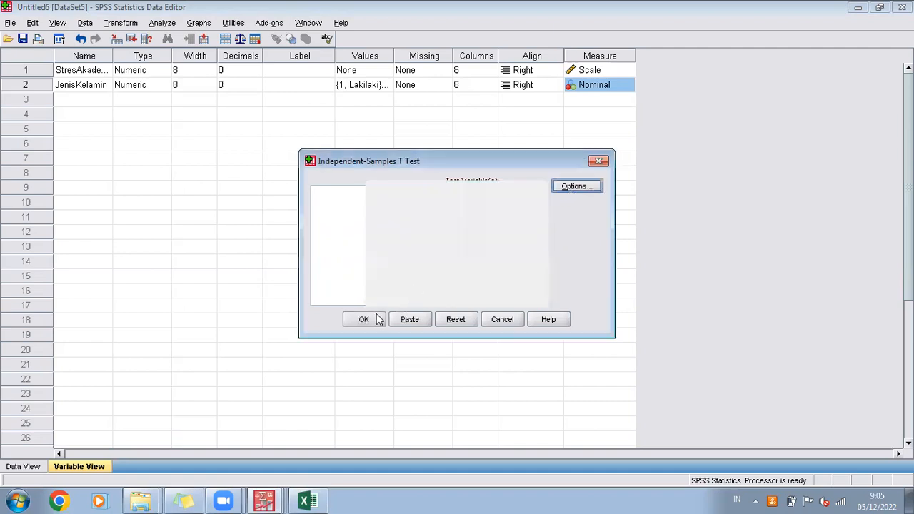
click(365, 319)
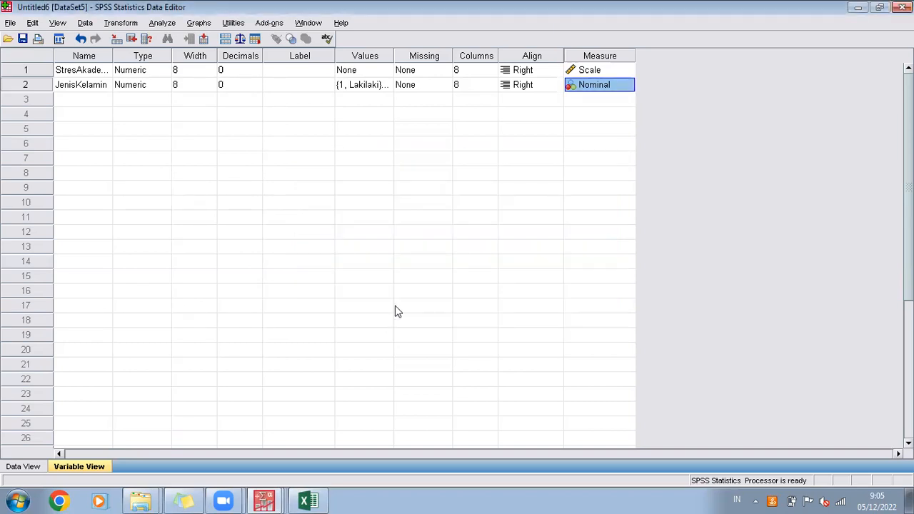
Bring up the Output9 viewer window and examine the two-tailed significance in the Independent Samples Test table.
click(264, 500)
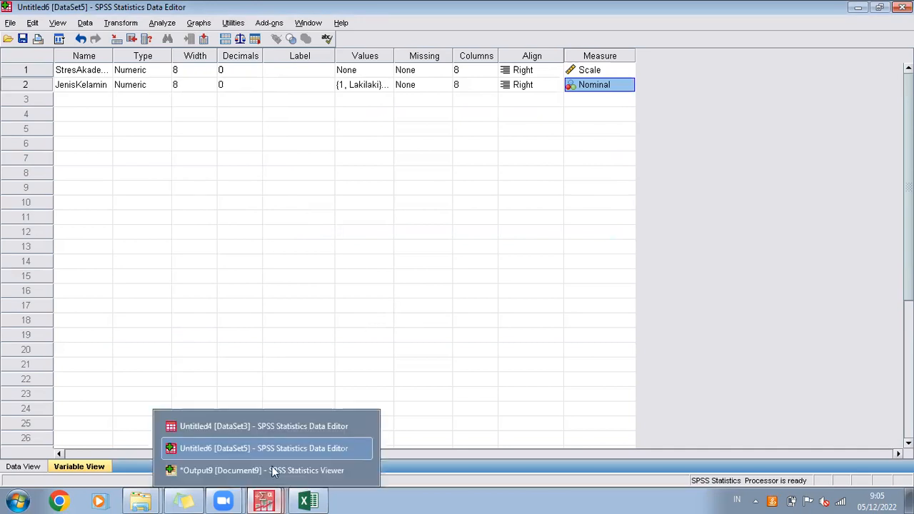
click(273, 471)
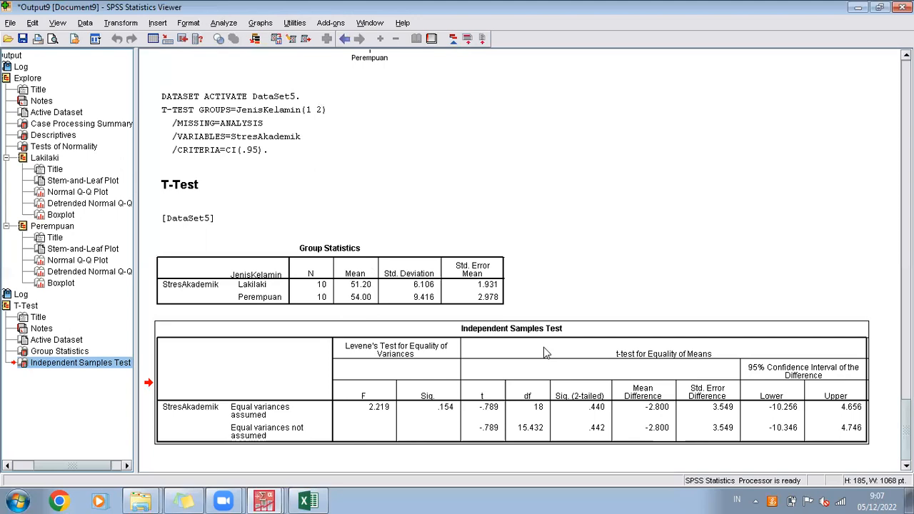
click(596, 408)
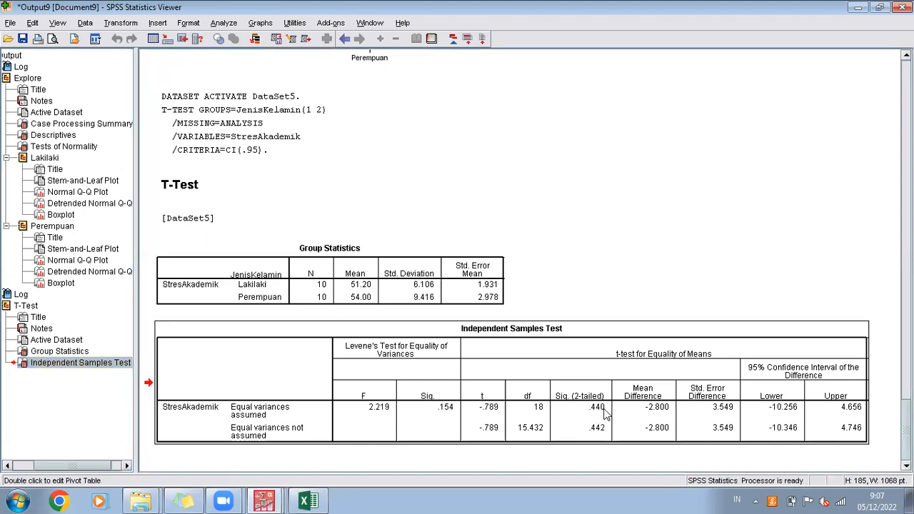